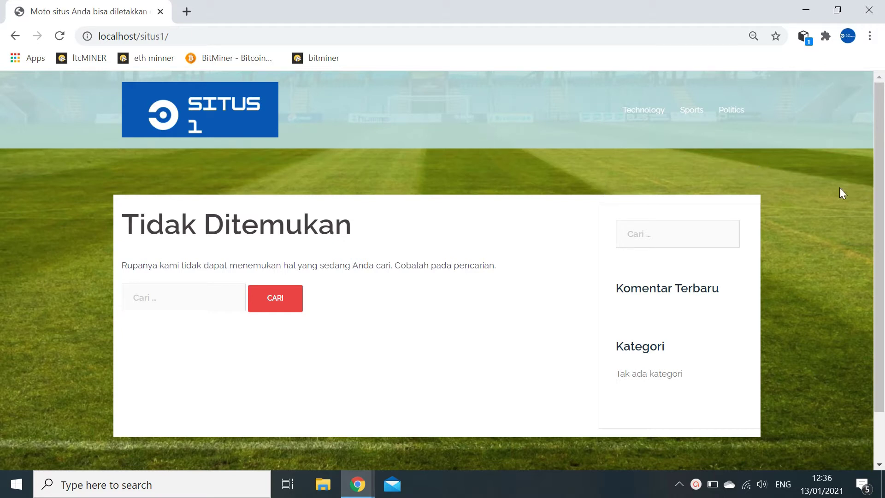
Load the 000webhost.com home page in a new Chrome tab beside the local situs1 tab.
left_click_drag(880, 196, 866, 116)
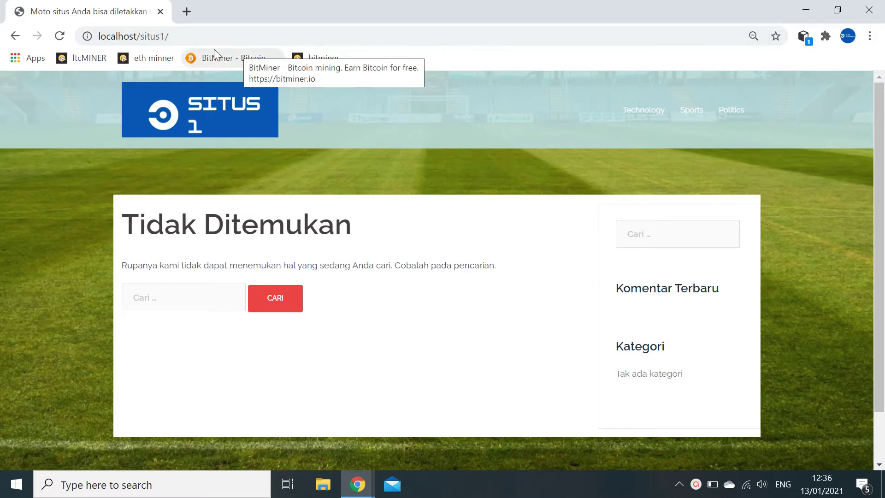
left_click(186, 11)
type("000webhost.com")
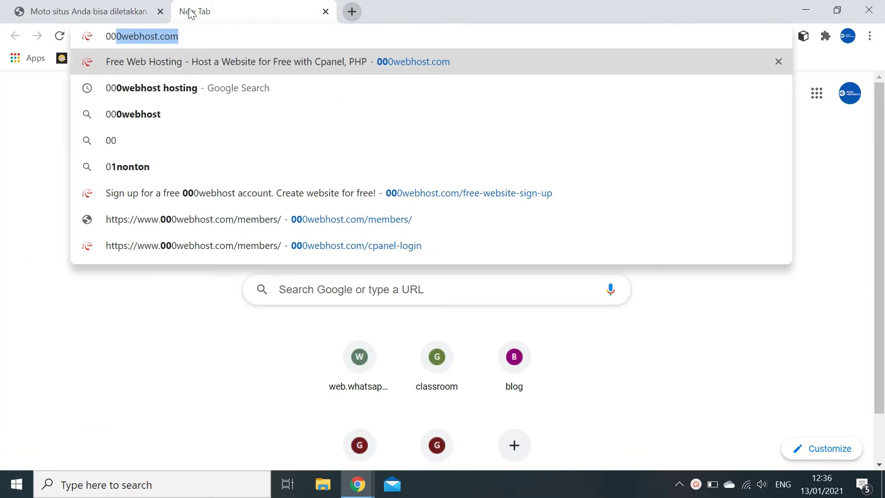
key("Right")
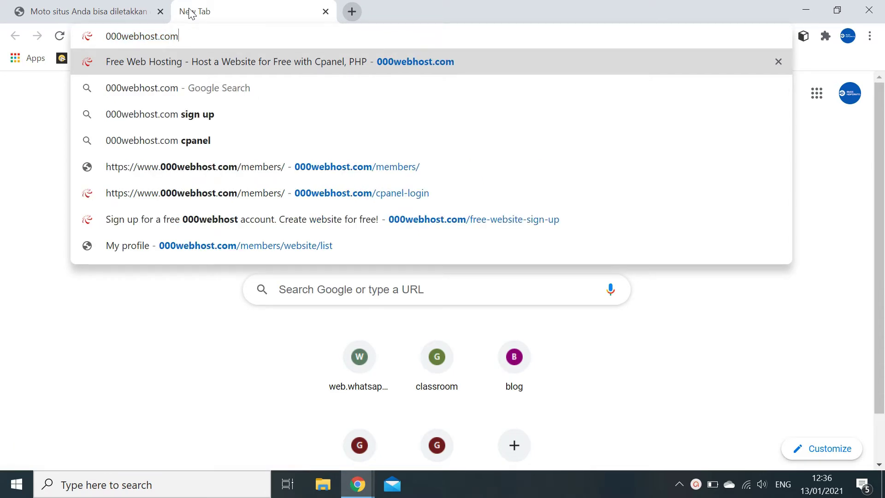
key("Return")
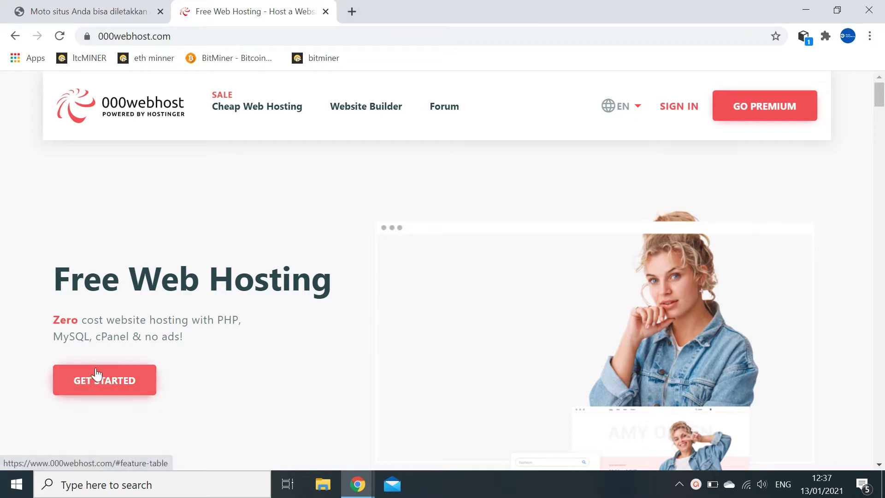
Bring up the pricing table with the $0.00/mo Free Web Hosting sign-up option in view.
left_click(112, 381)
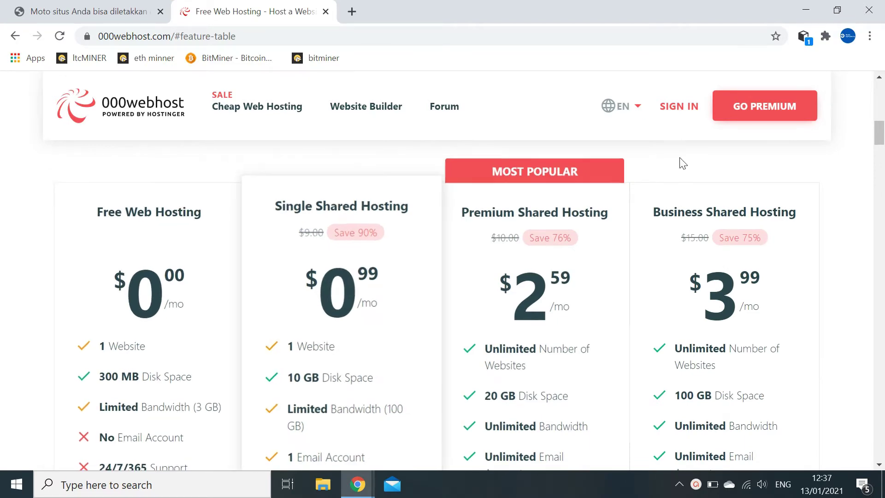
scroll(876, 138, "down", 4)
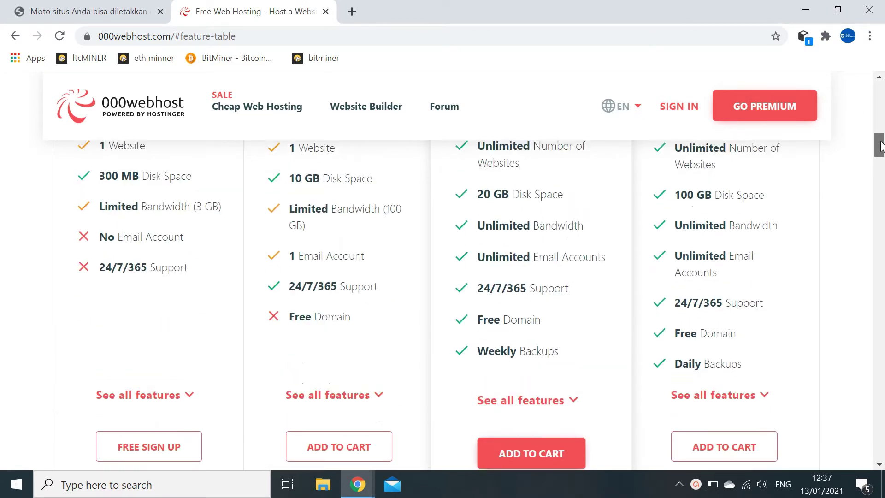
scroll(876, 143, "up", 3)
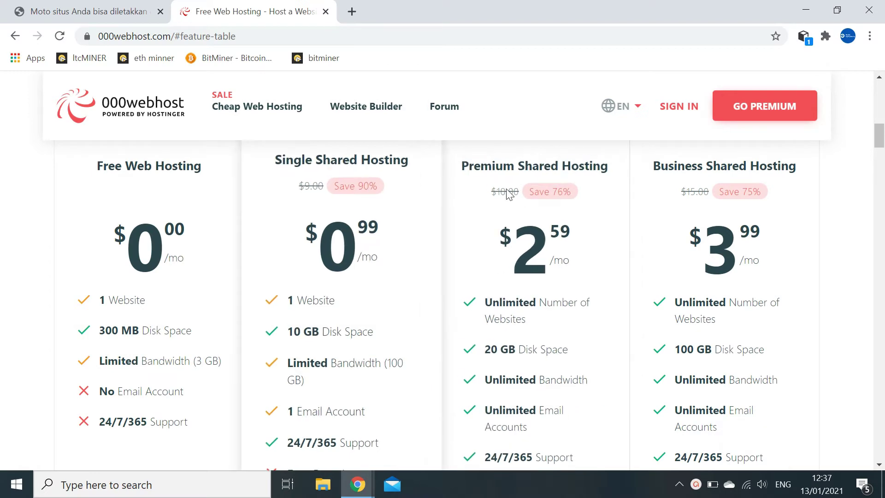
scroll(551, 164, "down", 5)
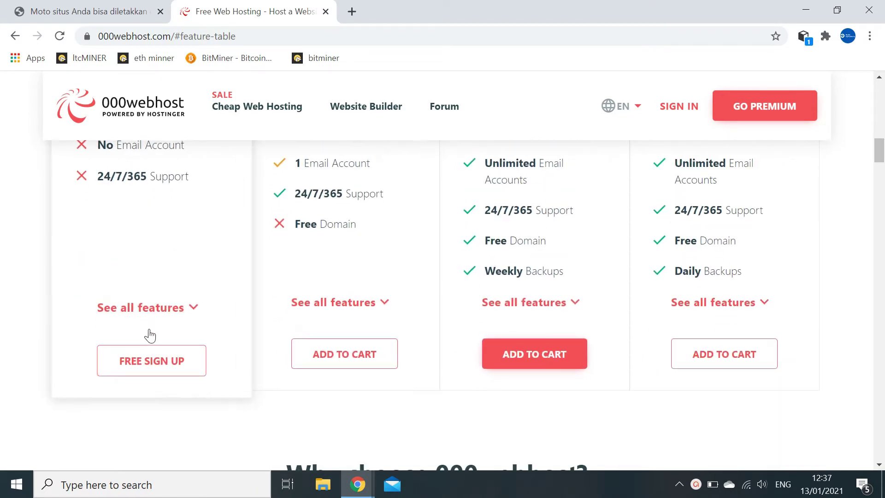
Start the free-plan sign-up and fill the account e-mail from saved suggestions.
left_click(157, 368)
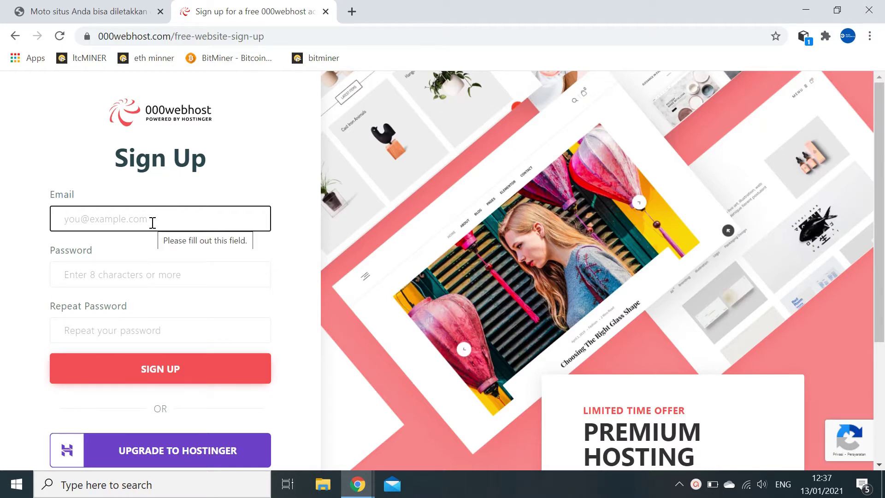
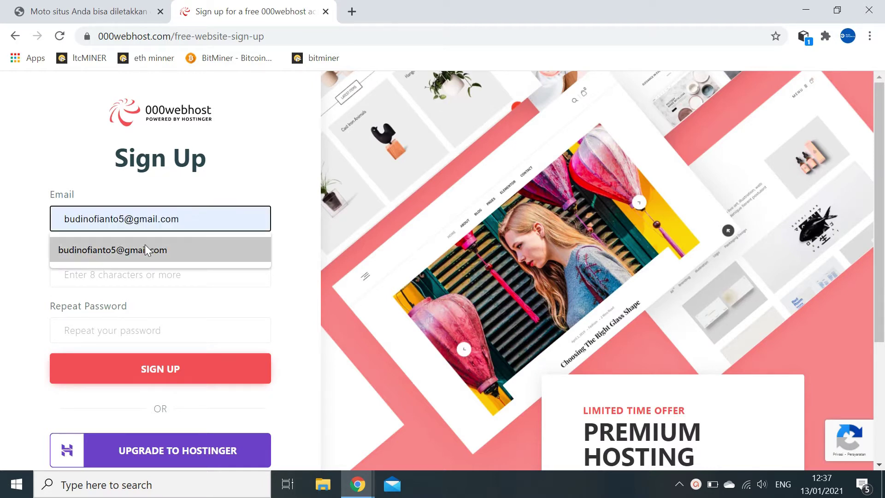
left_click(145, 247)
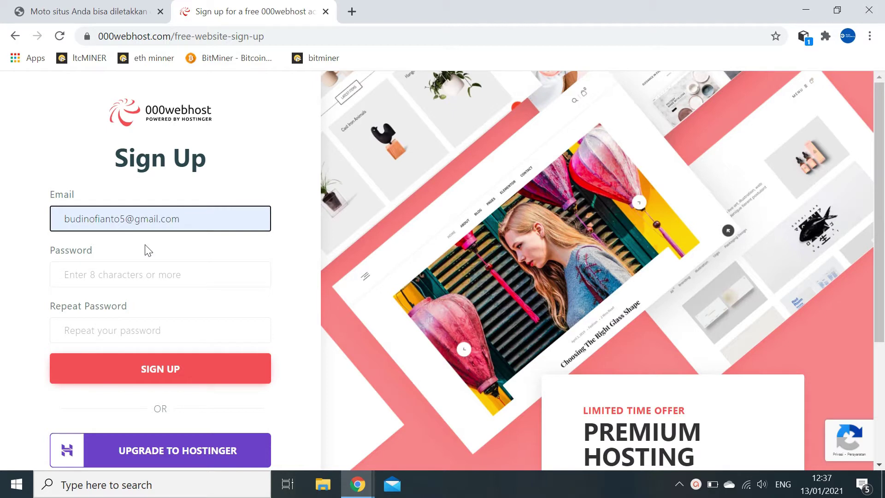
Enter and confirm the account password, then submit the registration.
left_click(140, 275)
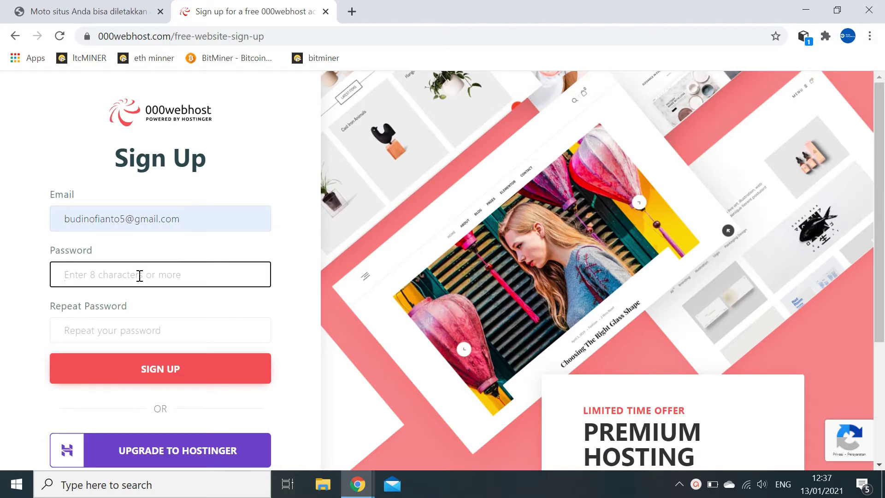
type("•••••••••••")
left_click(132, 330)
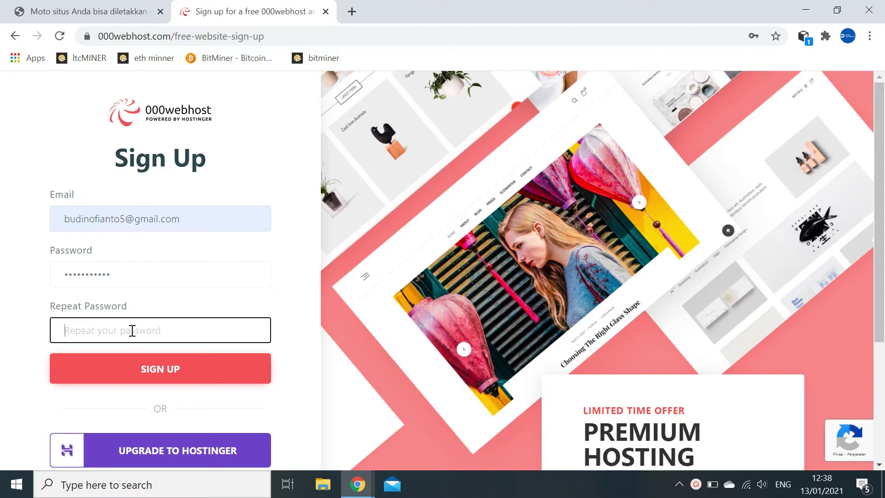
type("•••••••••••")
left_click(152, 373)
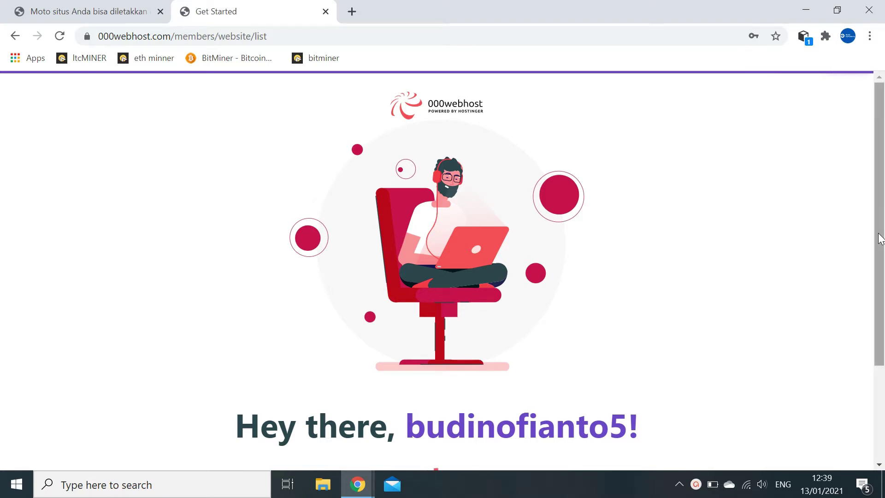
left_click_drag(880, 239, 883, 378)
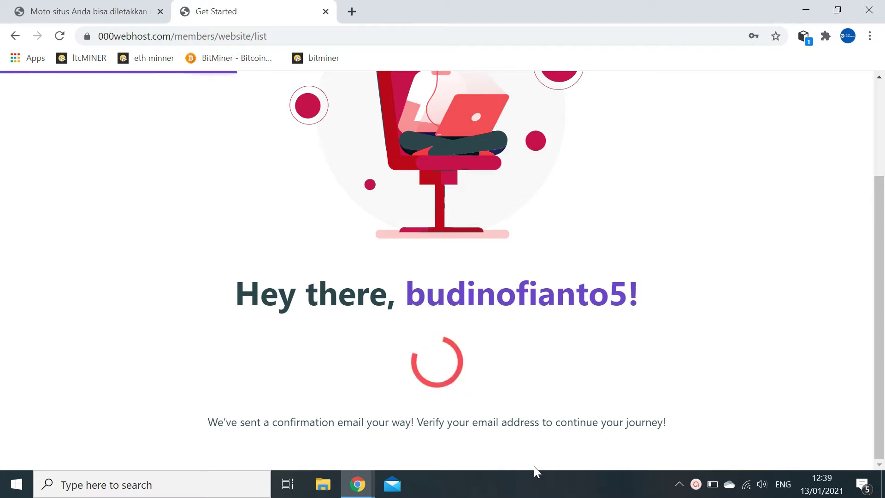
left_click(351, 14)
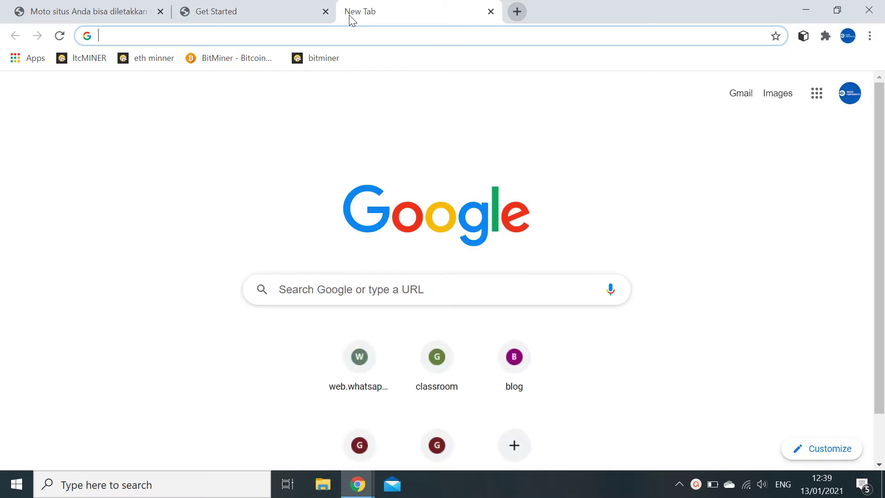
In Gmail, open the 000webhost 'Please verify your email' message and follow its verification link.
type("g")
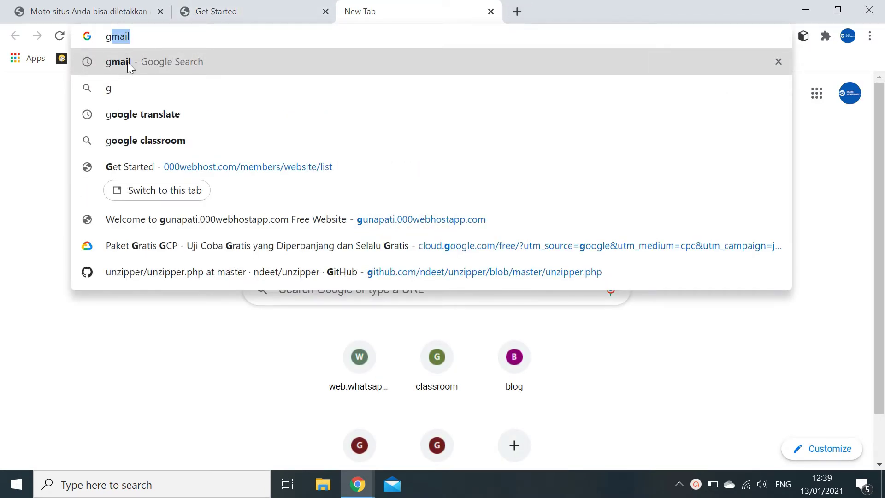
left_click(127, 62)
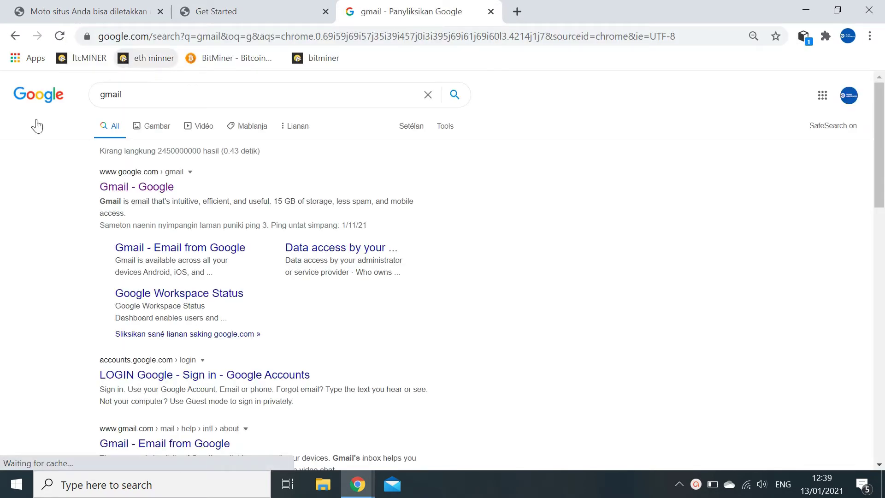
left_click(125, 186)
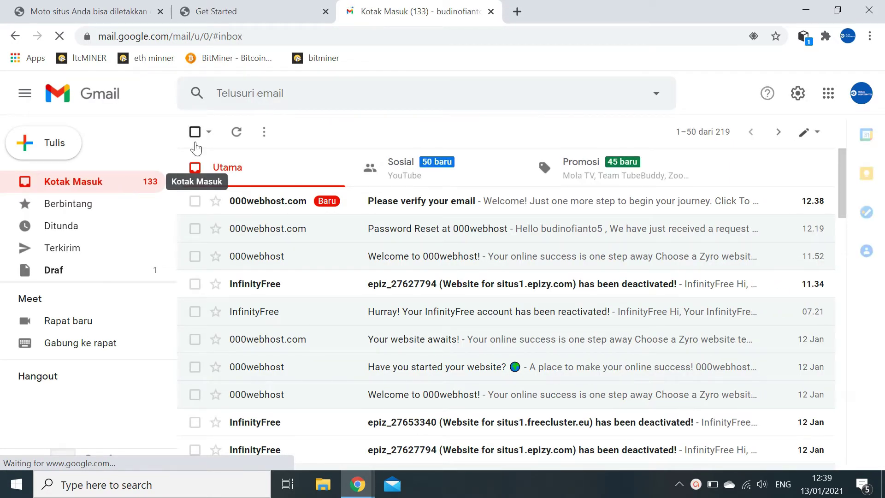
left_click(298, 206)
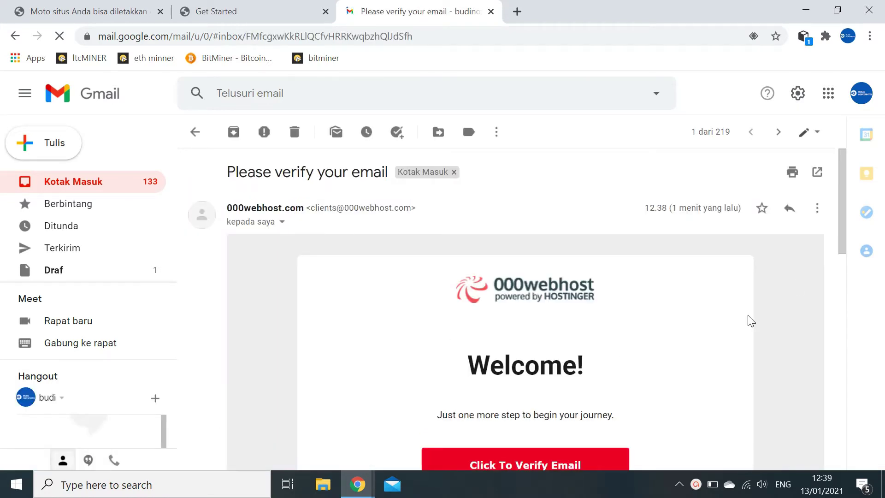
left_click_drag(841, 243, 849, 315)
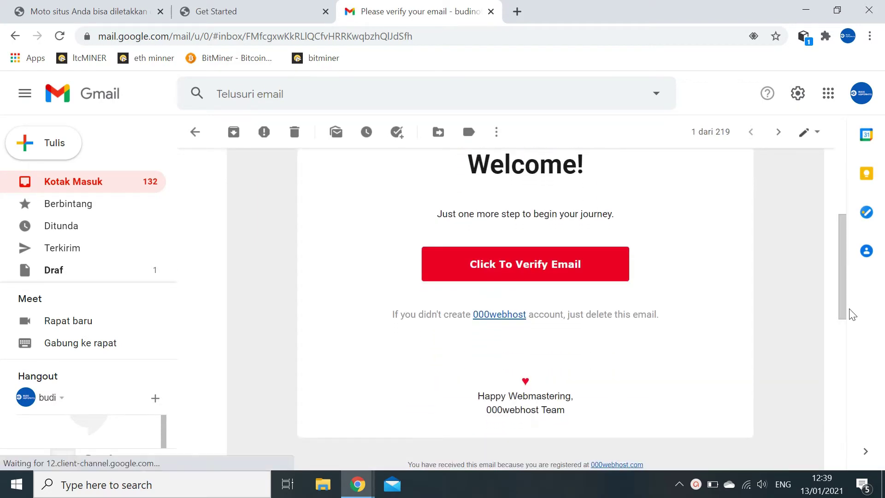
left_click(529, 264)
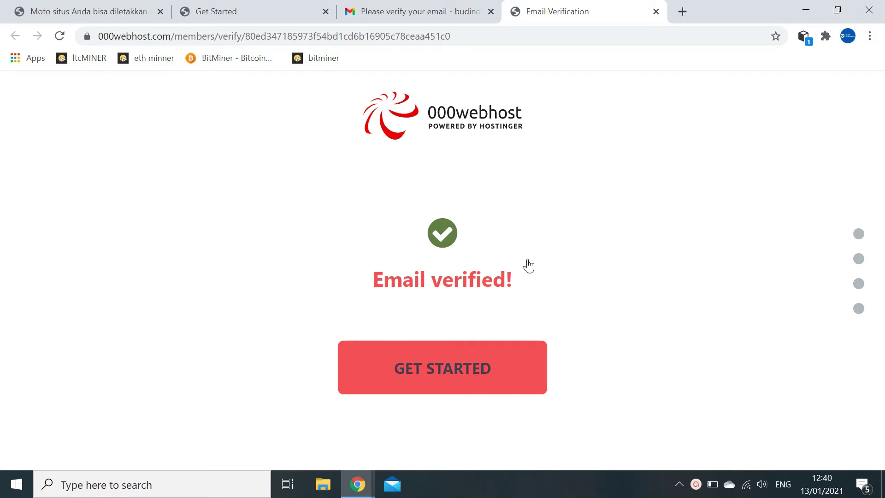
Launch the website setup wizard and answer 'Other' as the site's purpose.
left_click(279, 17)
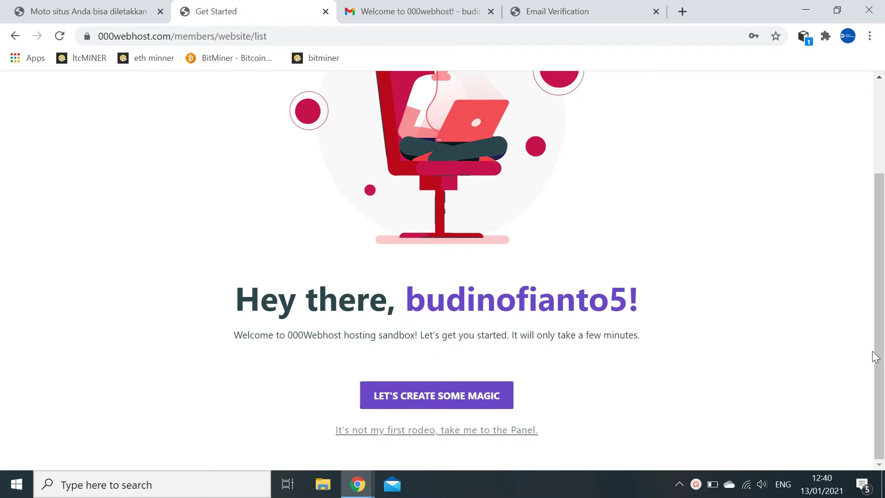
left_click_drag(877, 354, 857, 276)
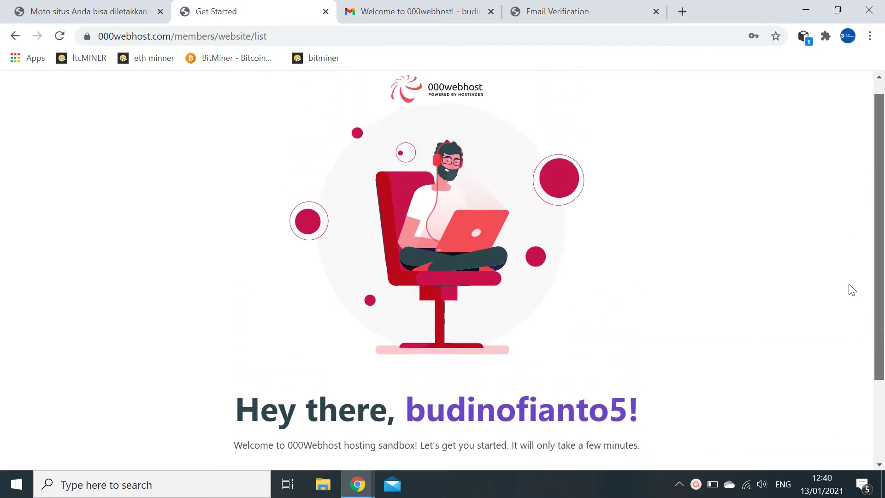
scroll(849, 288, "down", 2)
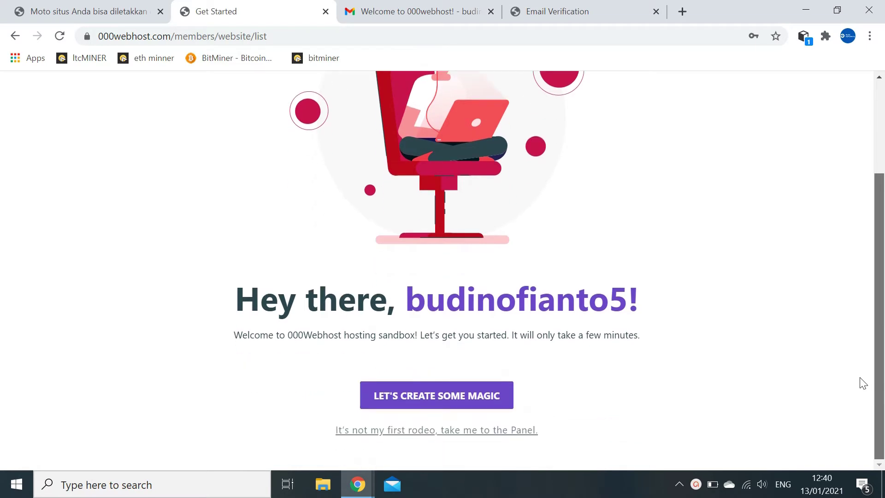
left_click(433, 403)
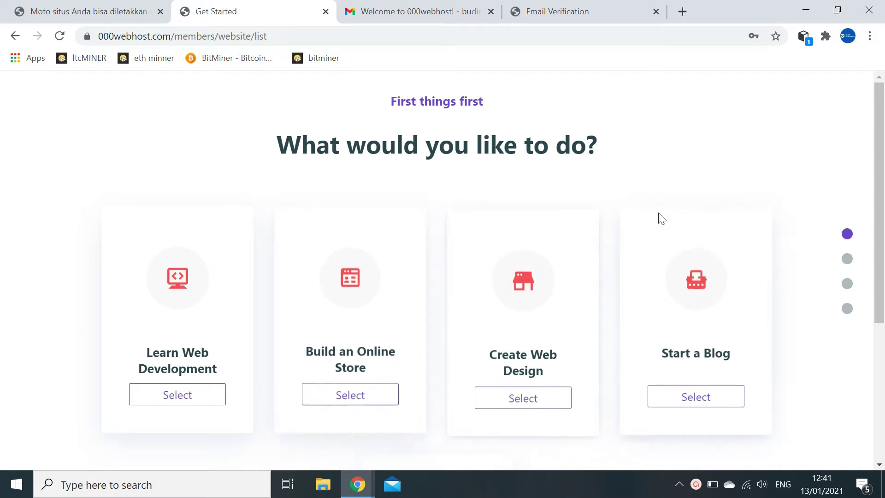
left_click_drag(877, 191, 883, 336)
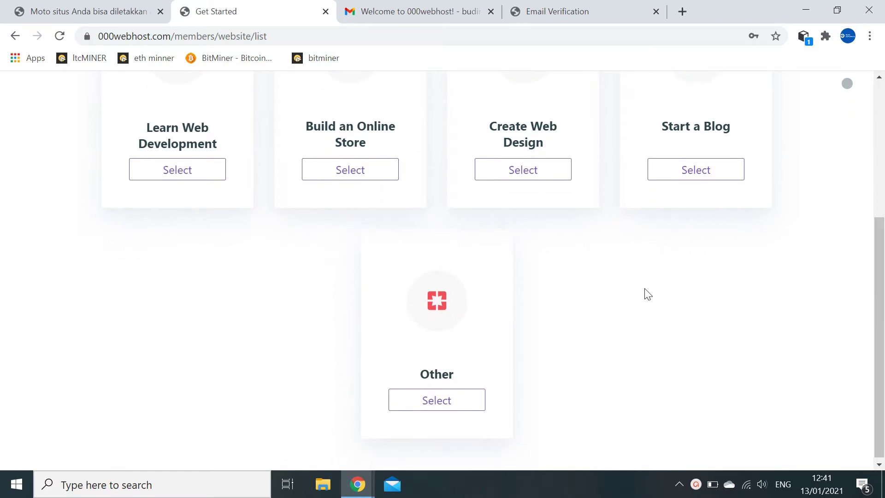
left_click(446, 405)
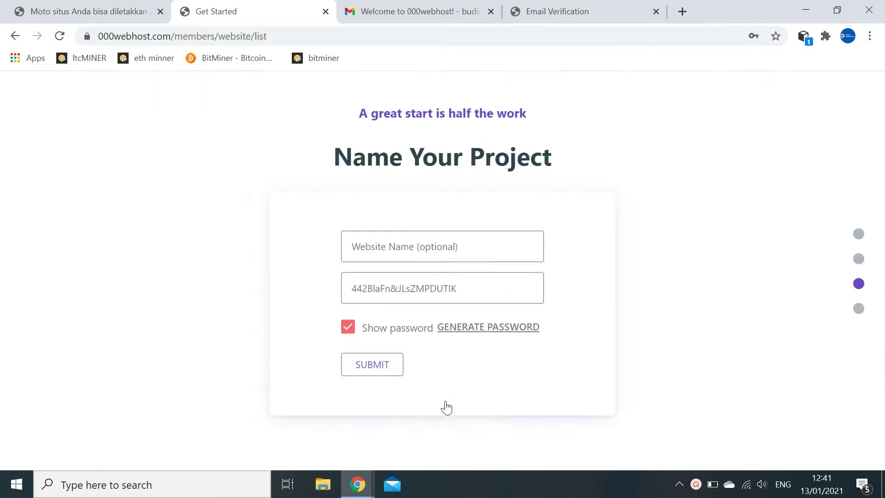
Enter a website name, replace the generated password with a hidden custom one, and submit.
left_click(402, 245)
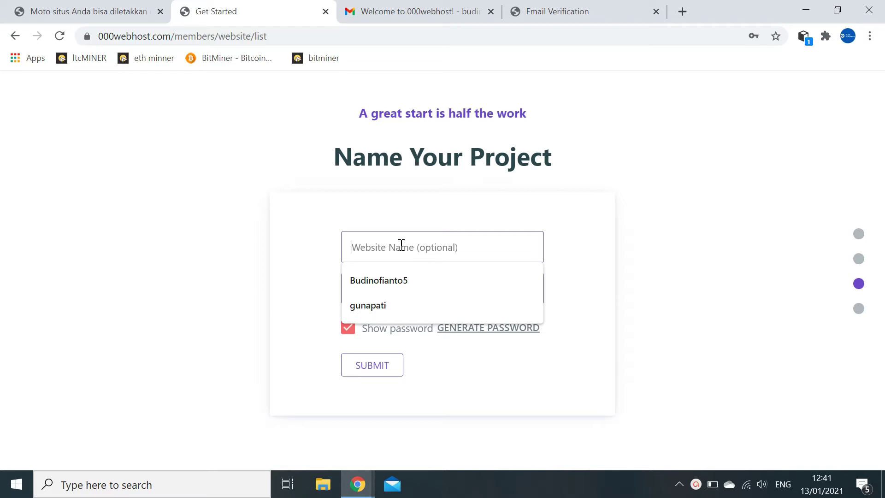
type("b")
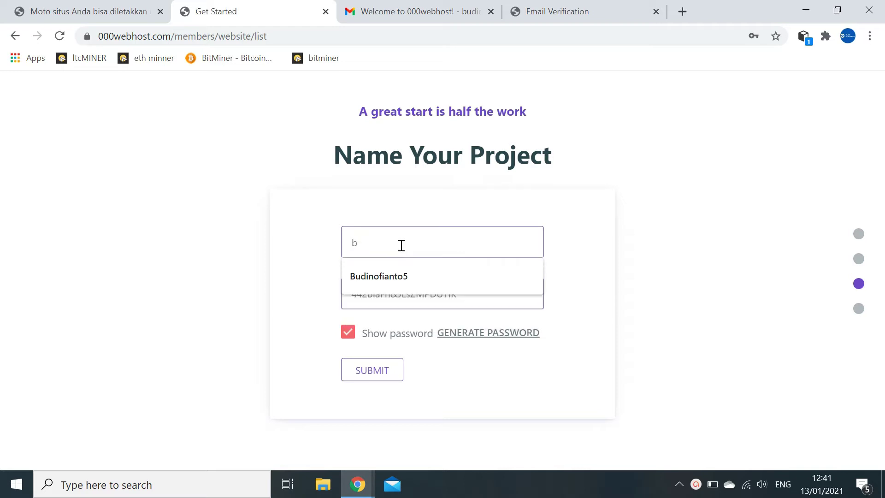
type("n")
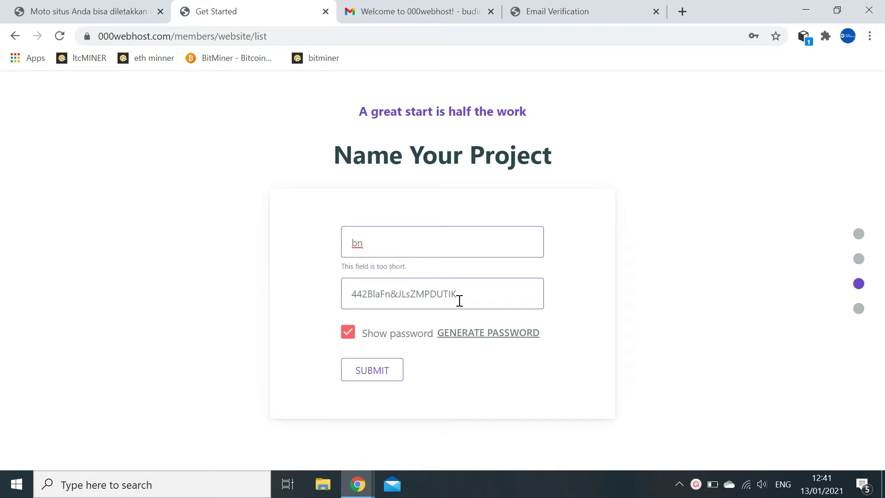
triple_click(488, 286)
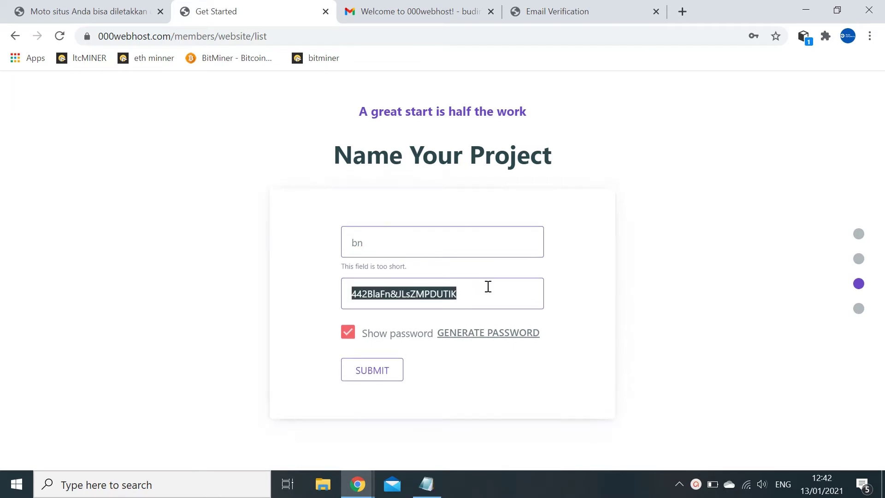
key("BackSpace")
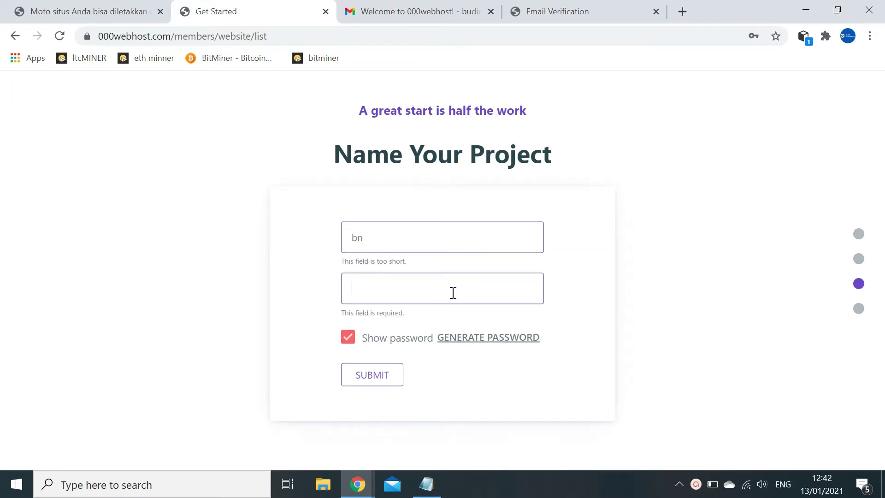
left_click(348, 337)
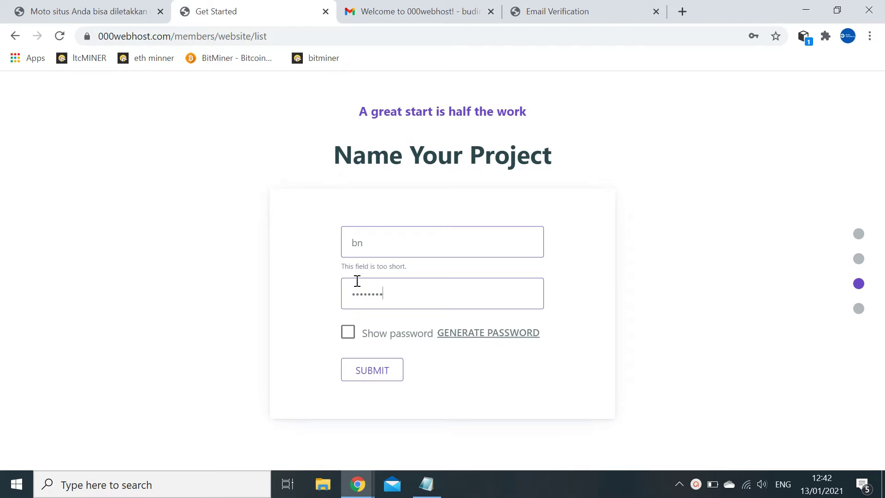
left_click(376, 374)
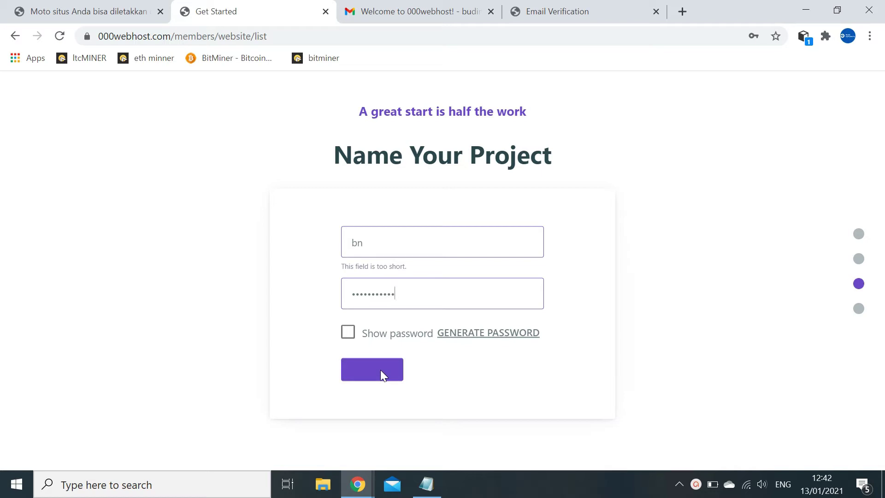
Replace the rejected too-short website name with 2021januari.
left_click(386, 243)
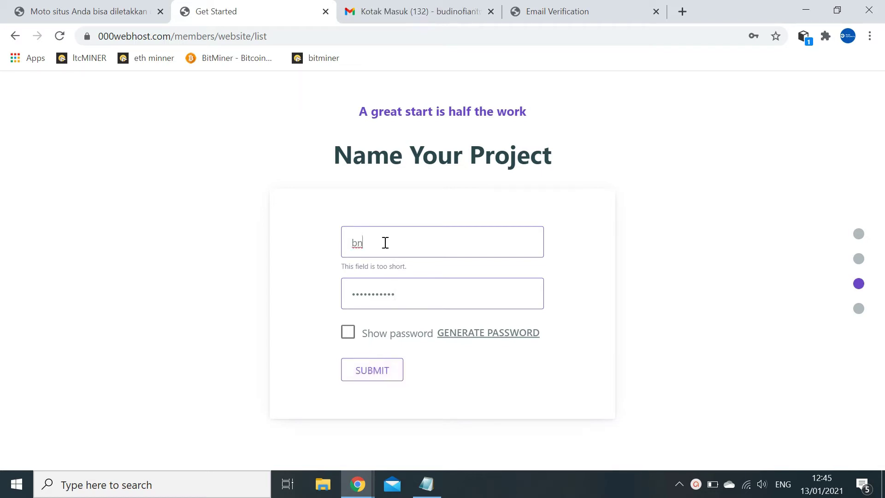
key("BackSpace")
key("BackSpace")
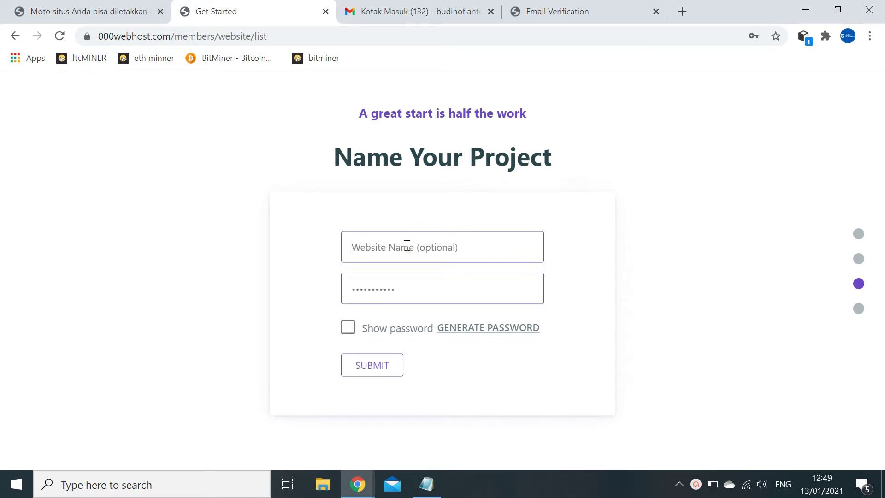
type("20")
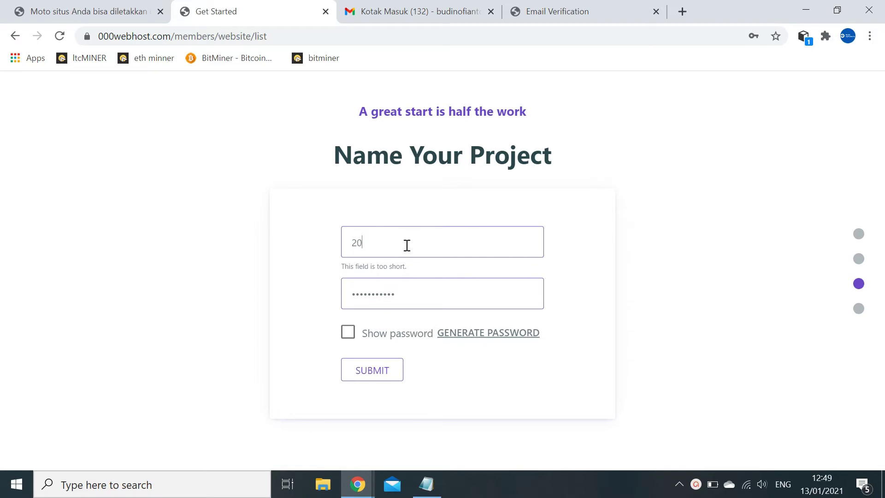
type("21")
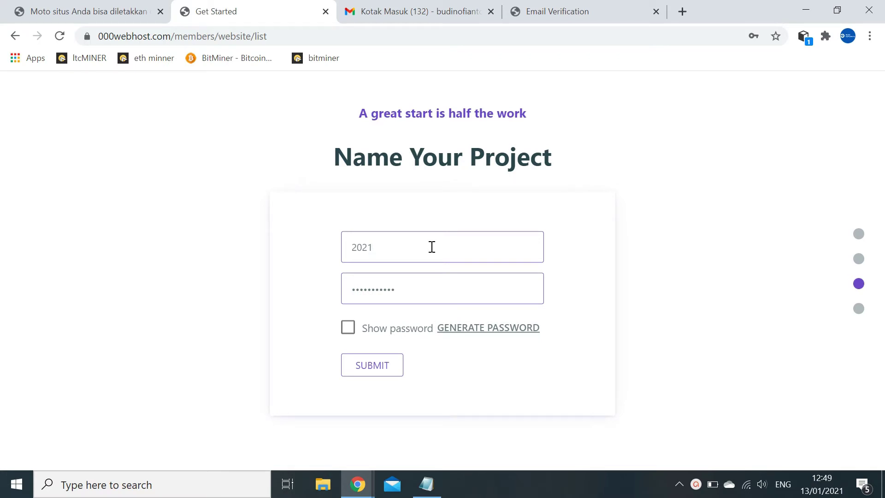
type("januari")
Create the 2021januari project and choose Install WordPress from the tool box.
left_click(372, 366)
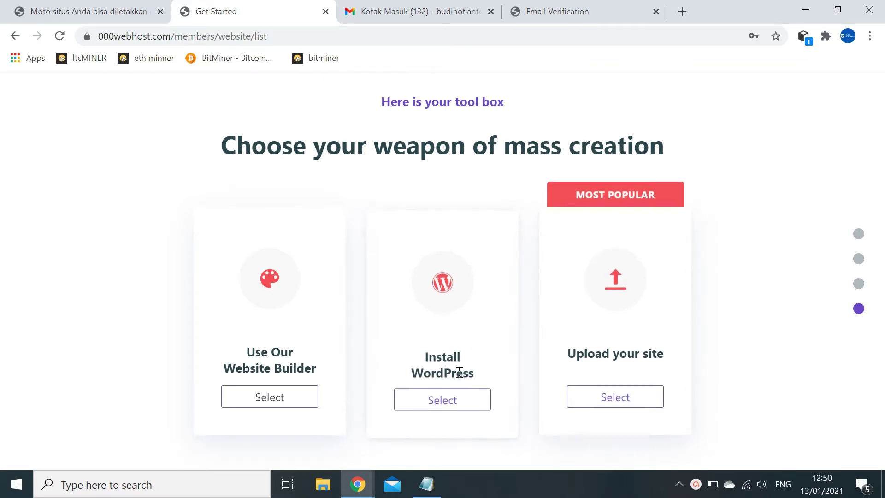
left_click(441, 400)
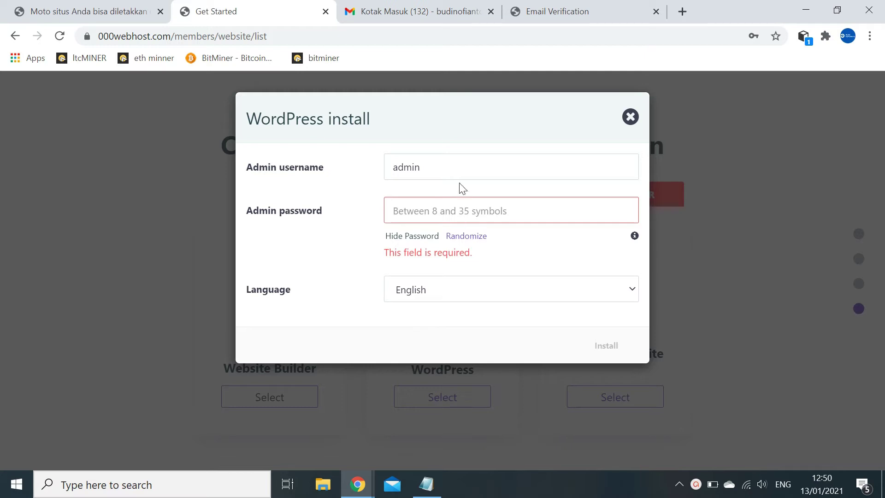
Keep 'admin' as username, set an admin password, and start the WordPress installation.
left_click(460, 170)
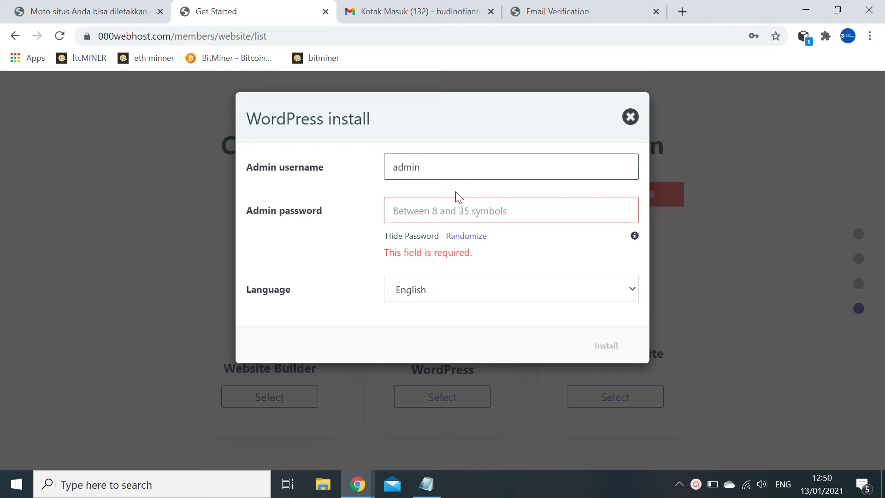
left_click(452, 210)
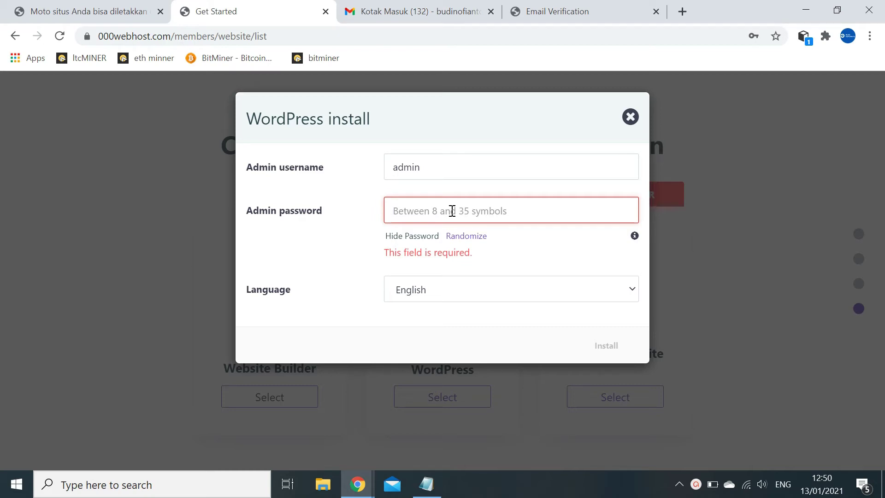
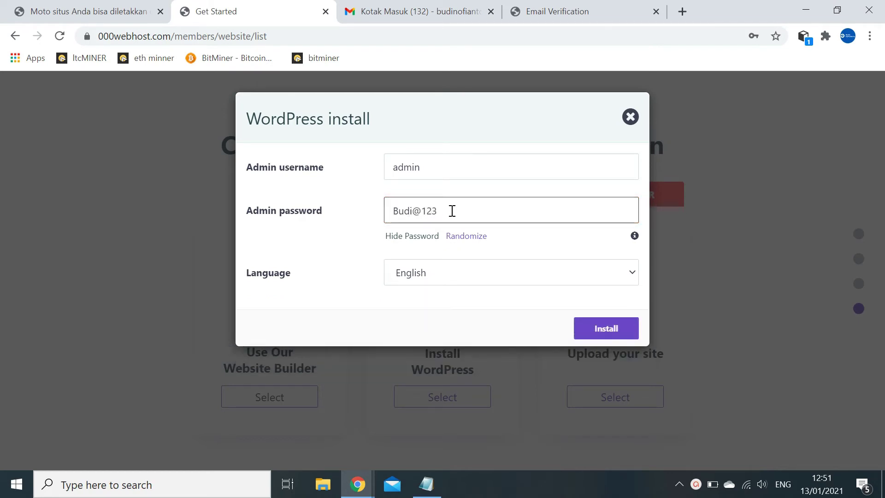
left_click(594, 330)
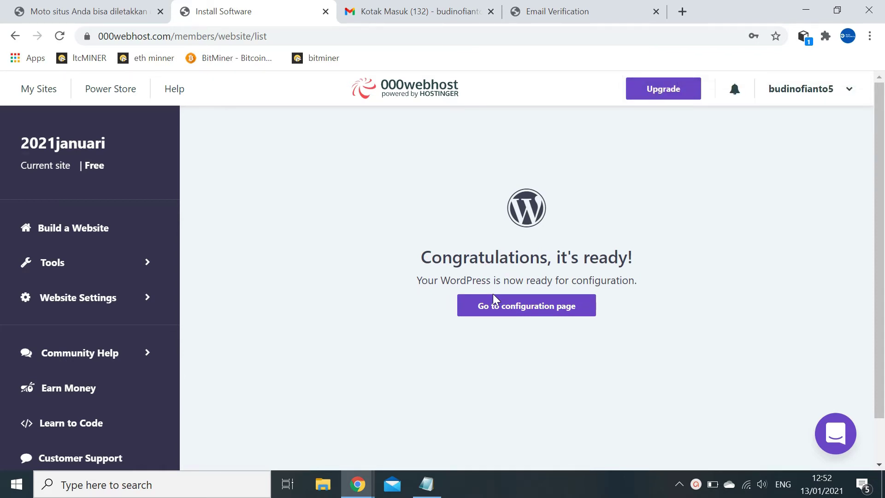
Log into the 2021januari WordPress admin as 'admin', declining to save the password.
left_click(548, 313)
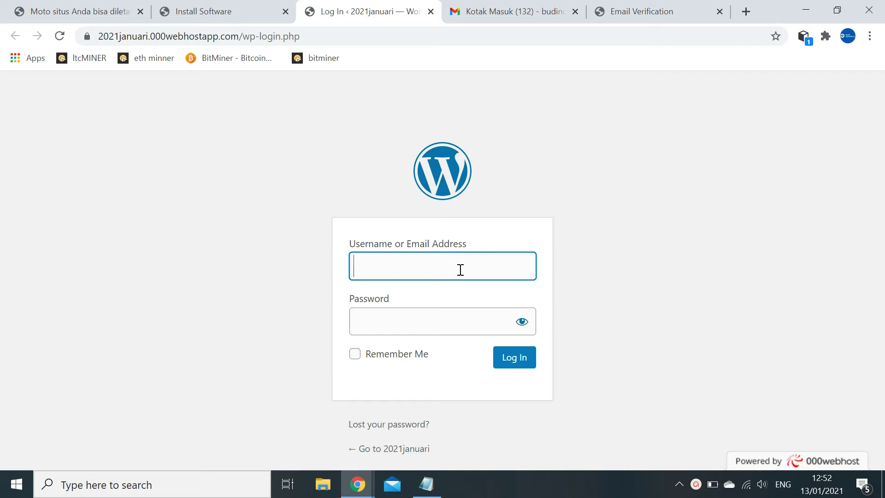
type("admin")
left_click(429, 328)
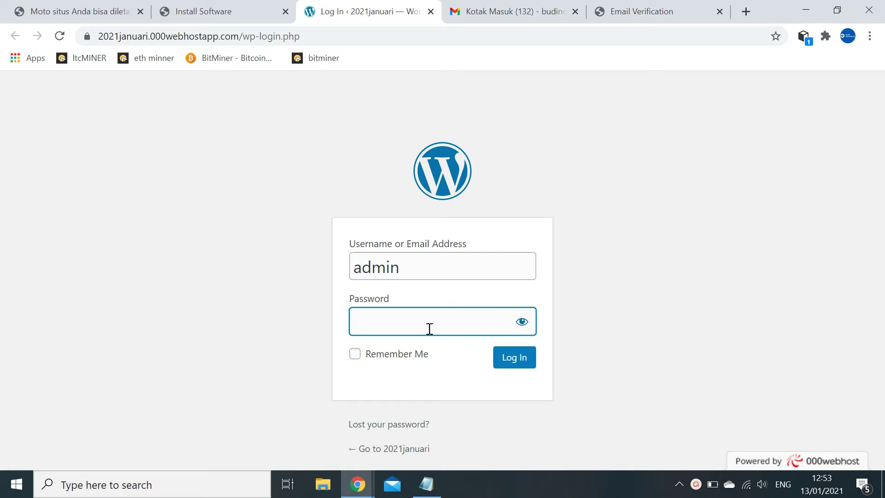
type("•••••••••••")
left_click(514, 365)
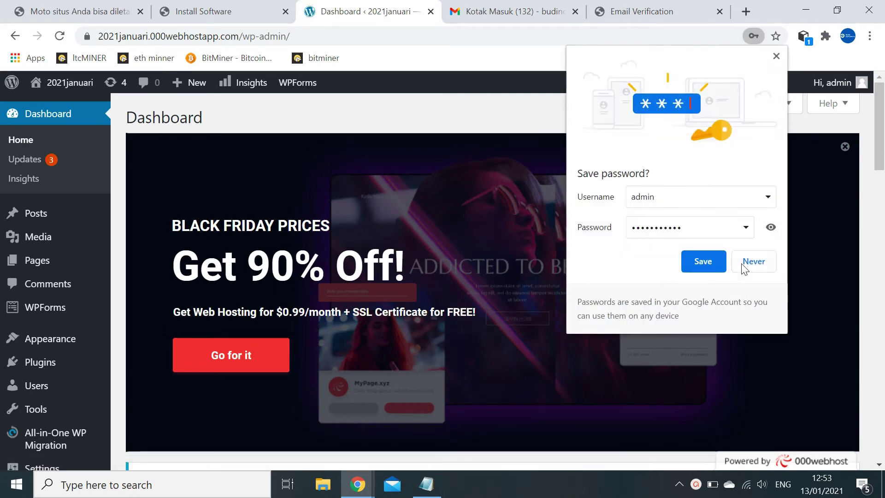
left_click(744, 267)
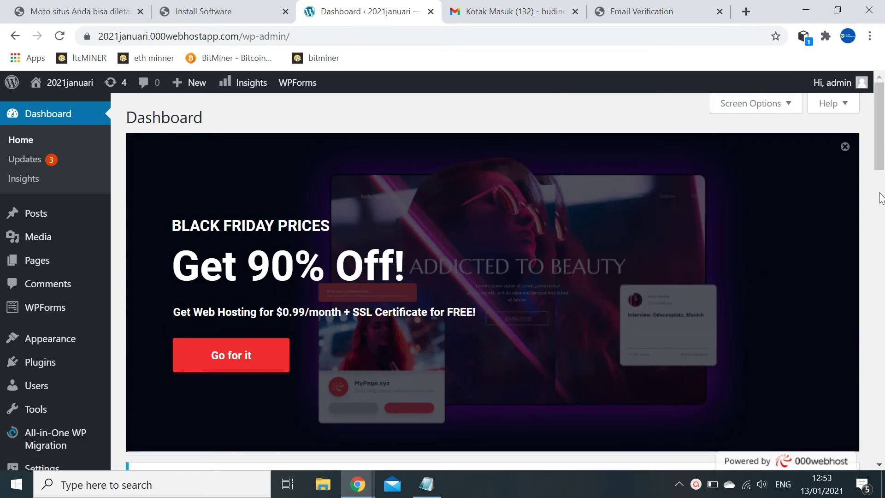
Close the Gmail and Email Verification tabs and open a fresh tab.
left_click(880, 199)
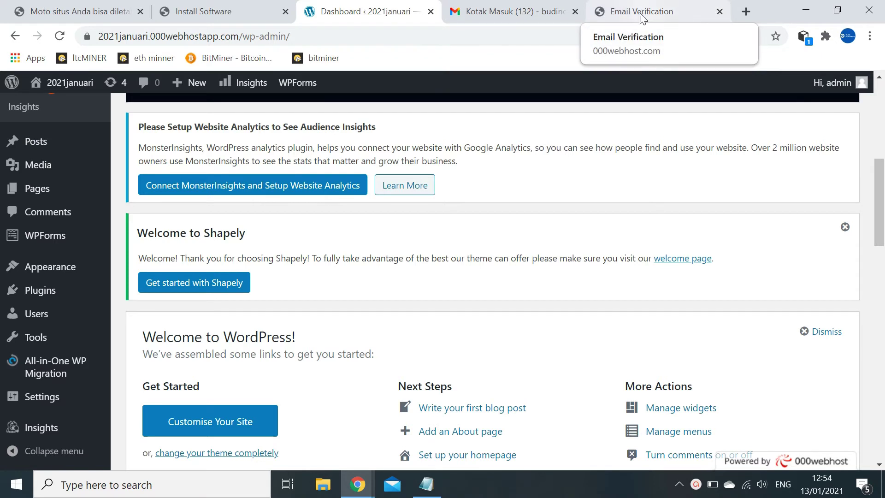
left_click(575, 12)
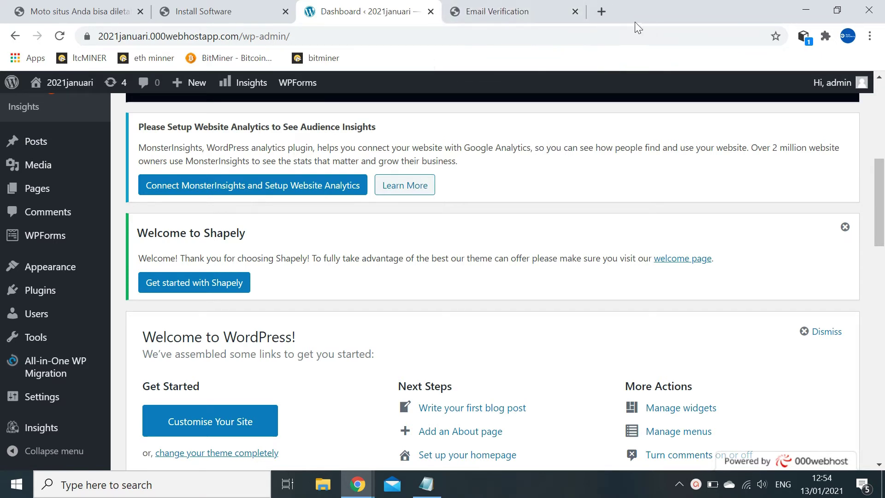
left_click(575, 12)
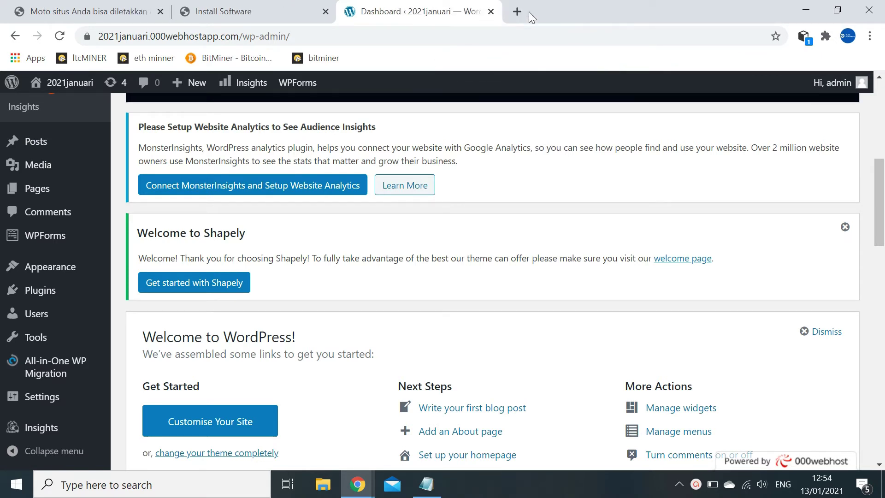
left_click(516, 12)
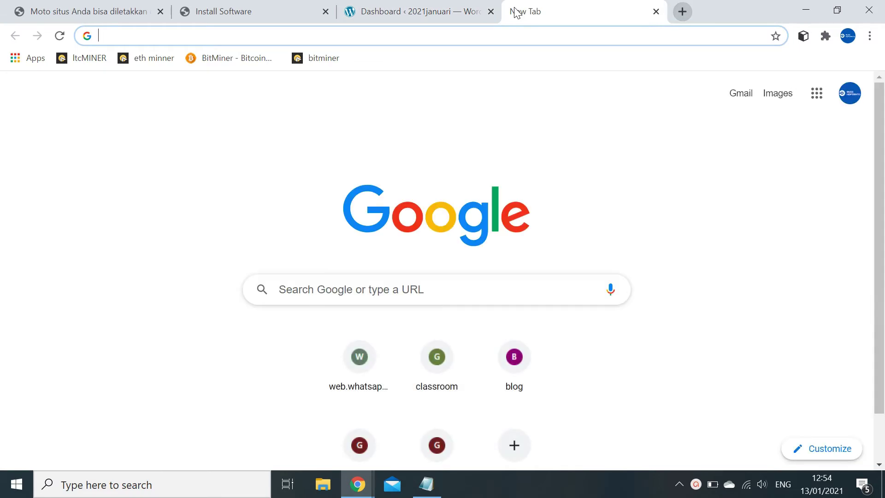
Load the local situs1 admin address and log in to its WordPress dashboard.
type("localhost/situs1/")
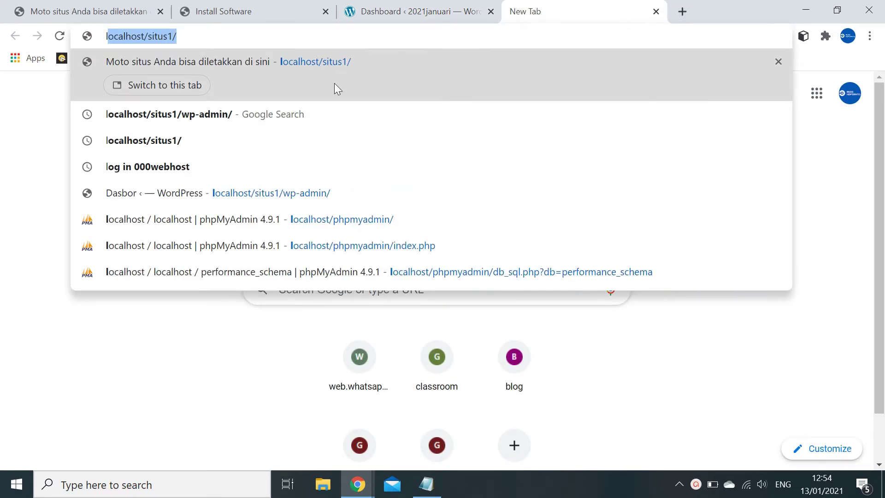
left_click(291, 199)
left_click(290, 203)
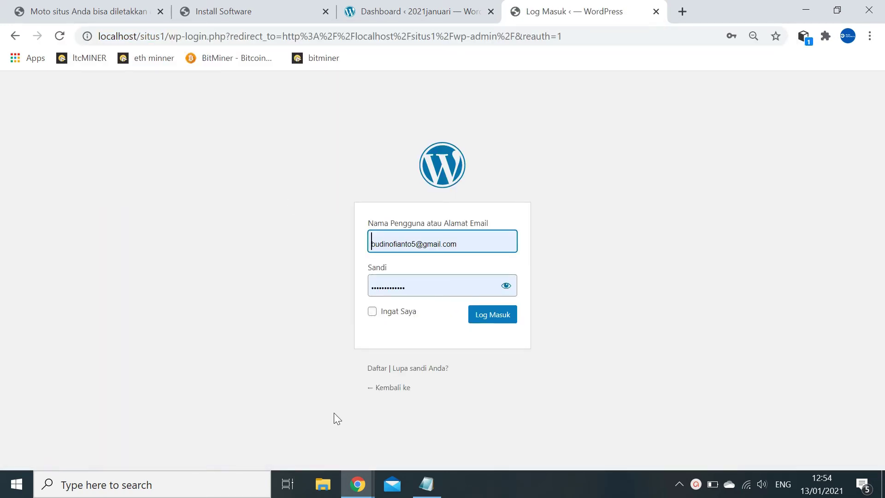
left_click(495, 316)
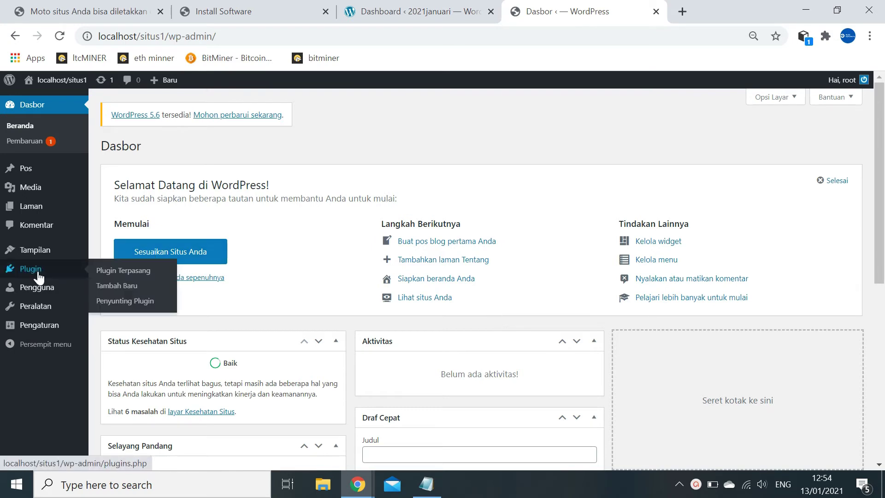
mouse_move(39, 271)
Search new plugins for 'all on', then install and activate Migrasi semua-dalam-satu WP.
left_click(111, 287)
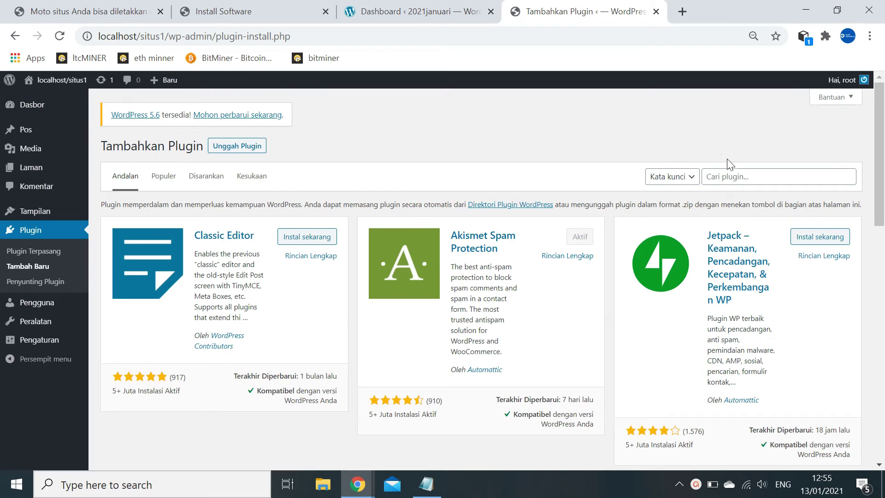
left_click(730, 177)
left_click(730, 176)
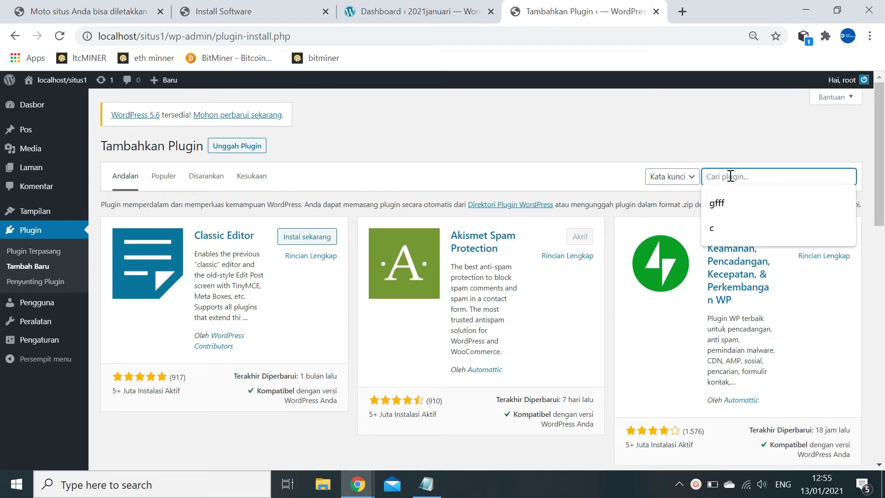
type("all ")
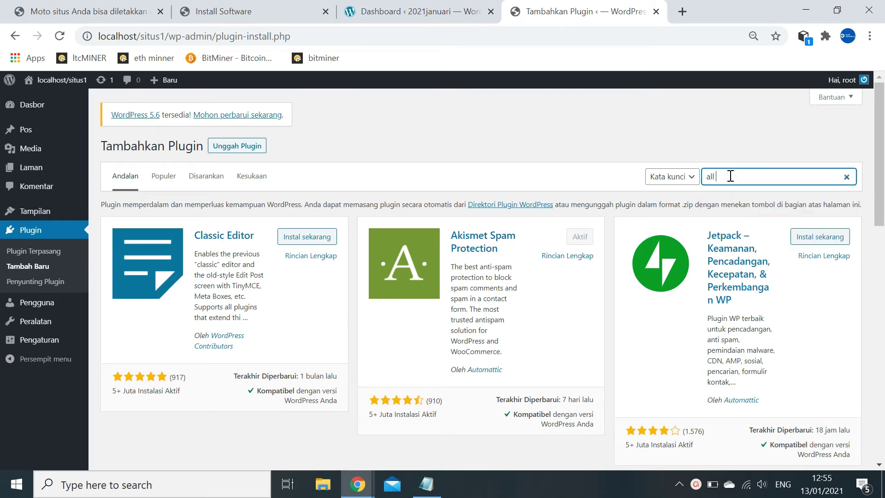
type("one")
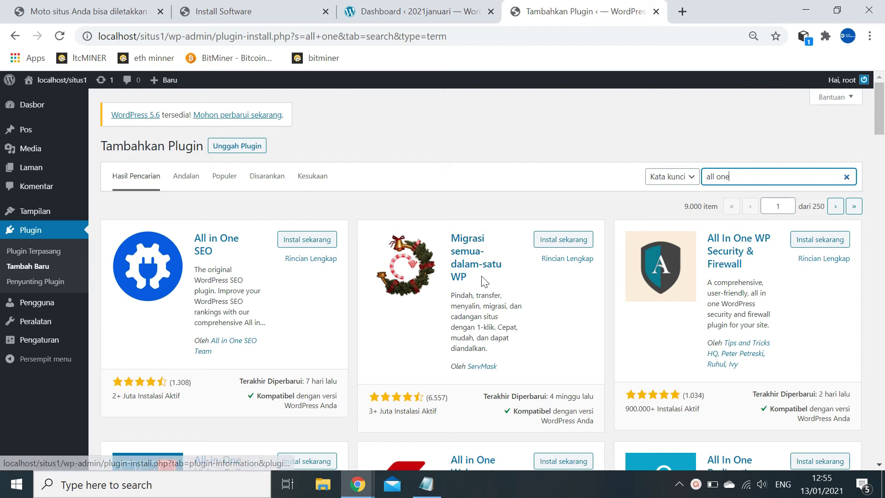
left_click(553, 243)
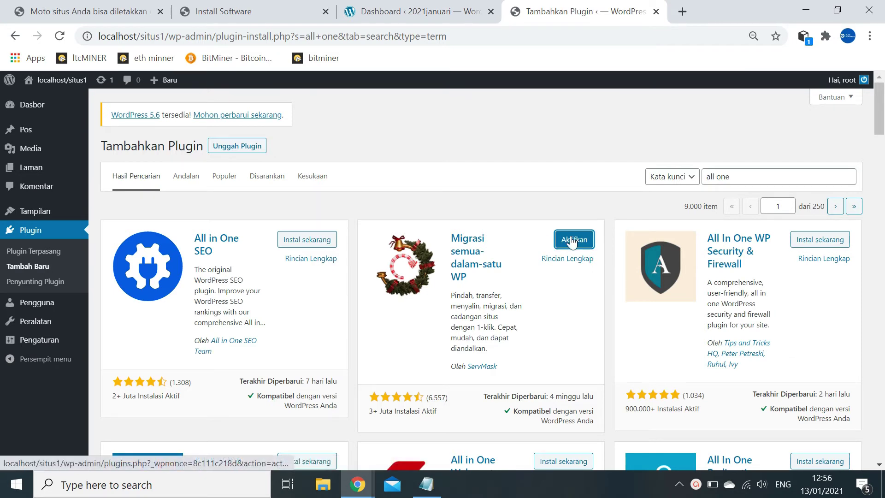
left_click(572, 240)
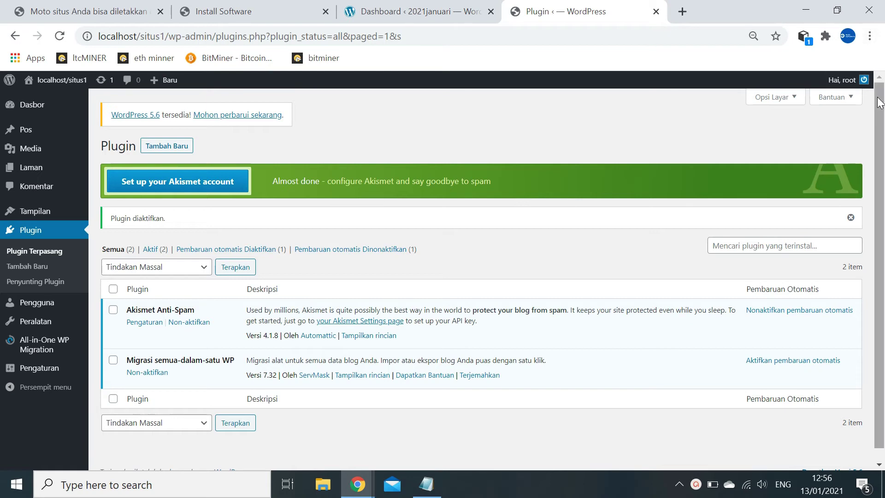
Open the Ekspor page of All-in-One WP Migration from the sidebar.
left_click_drag(881, 104, 884, 147)
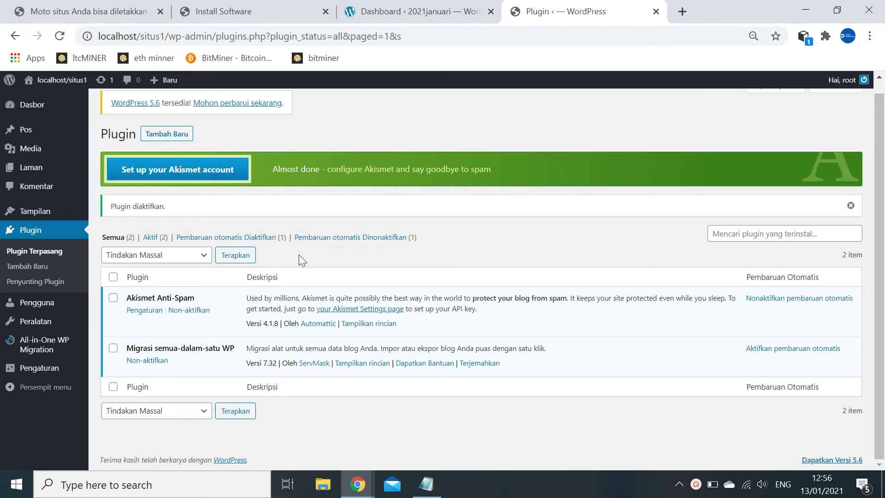
mouse_move(30, 346)
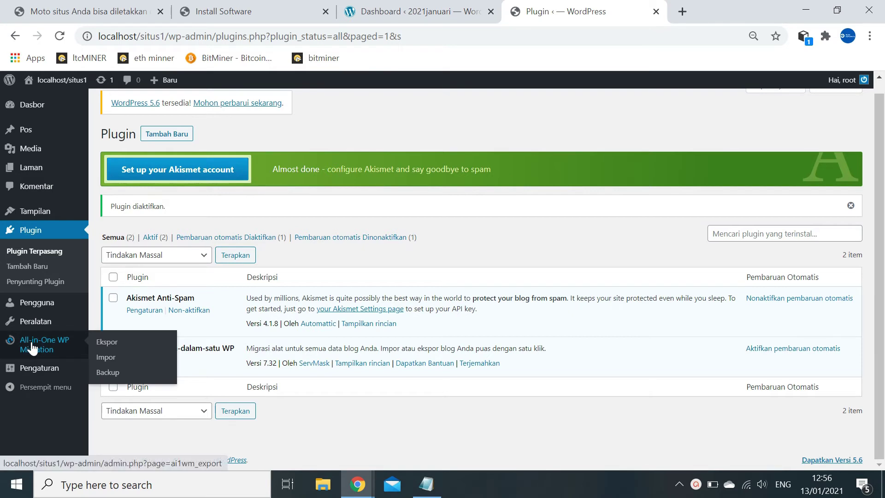
left_click(106, 344)
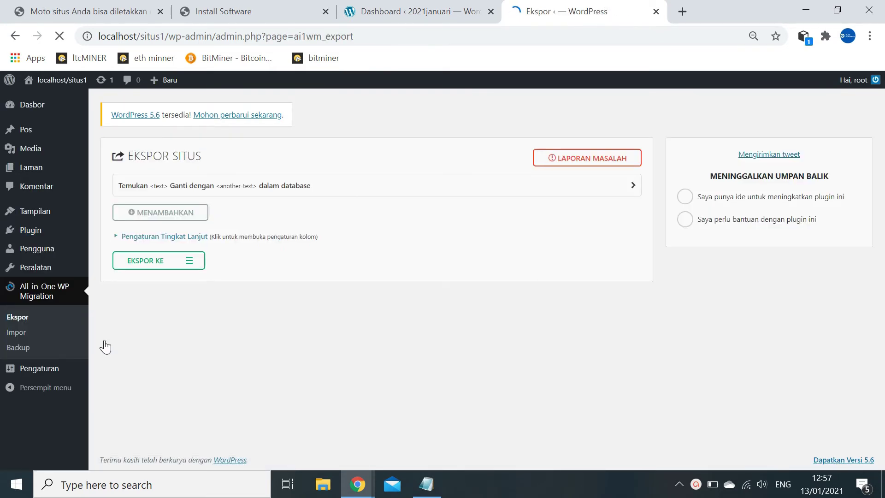
Export the site to BERKAS (file) and download the 14 MB .wpress backup.
left_click(188, 267)
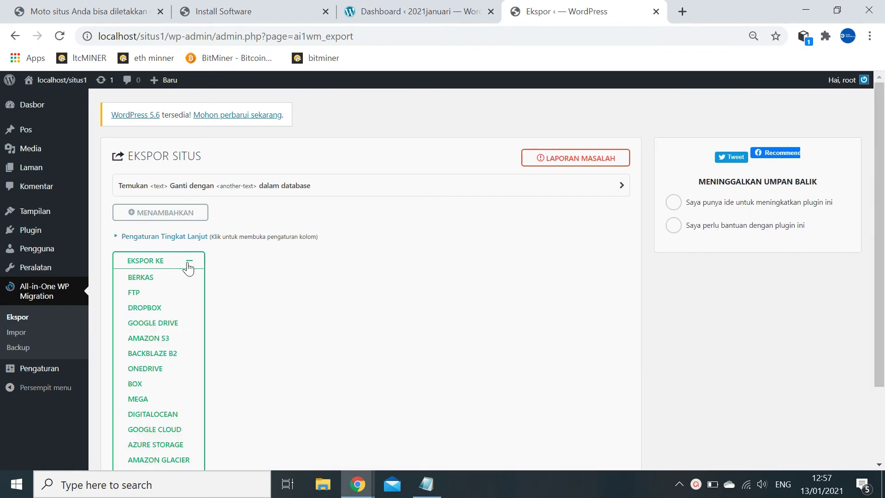
left_click(147, 281)
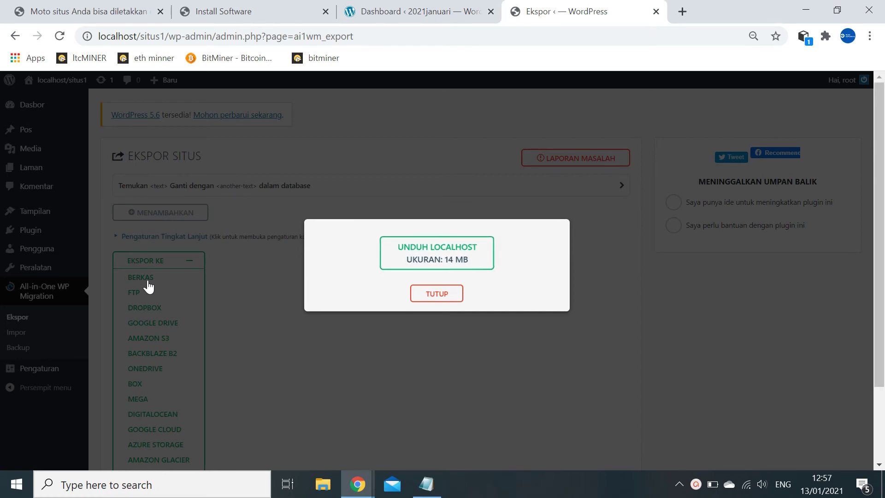
left_click(427, 252)
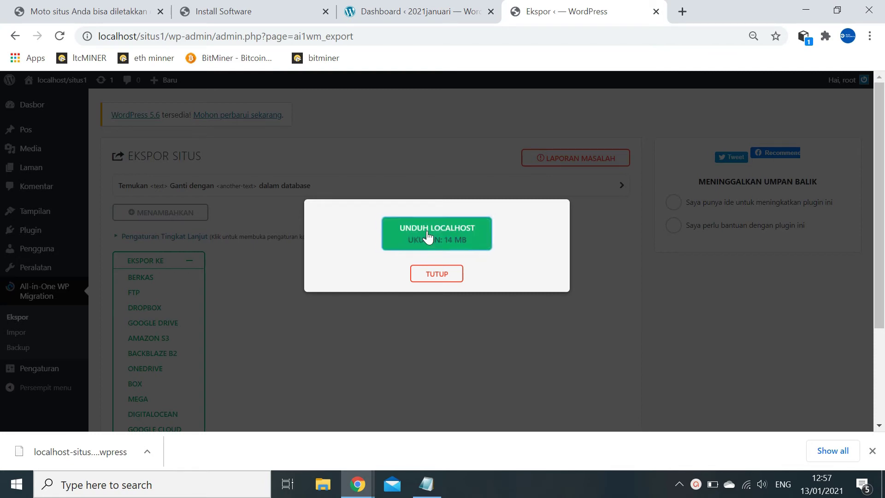
left_click(427, 237)
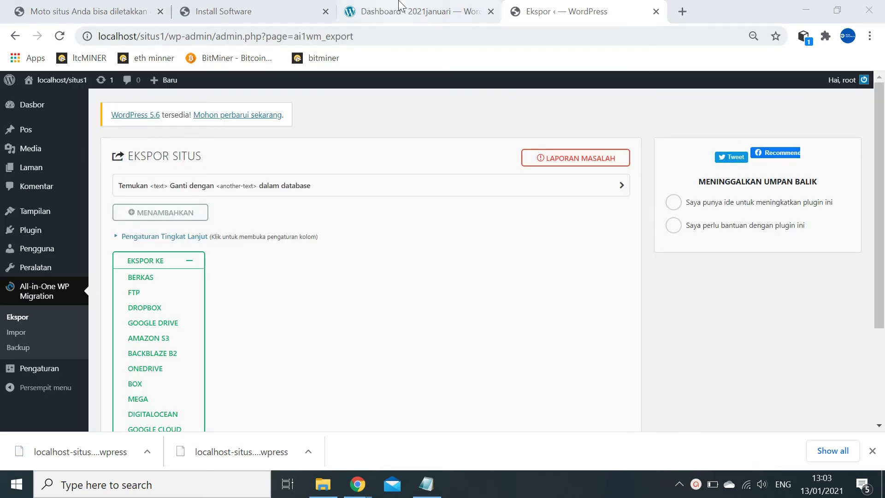
On the 2021januari dashboard, open the All-in-One WP Migration Import page.
left_click(399, 17)
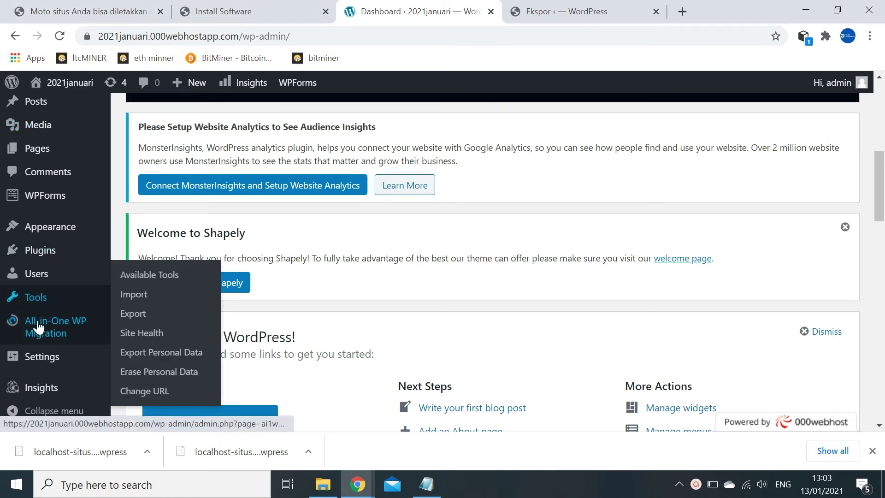
mouse_move(38, 331)
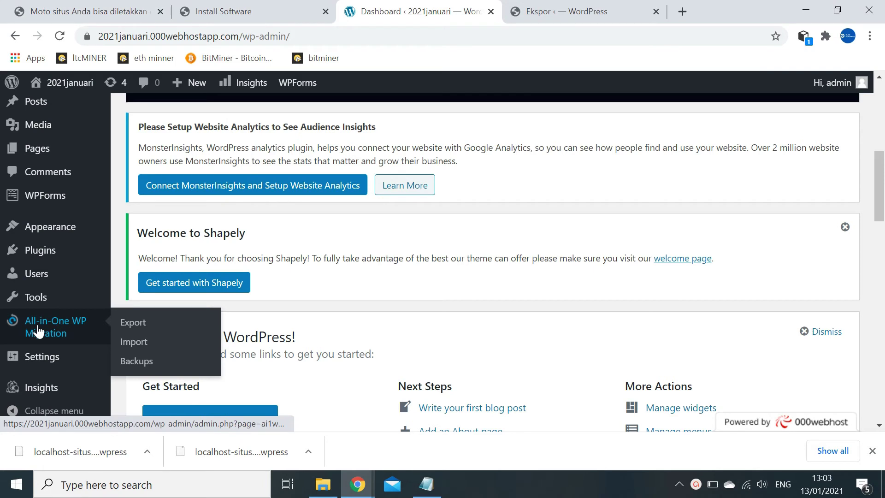
left_click(134, 347)
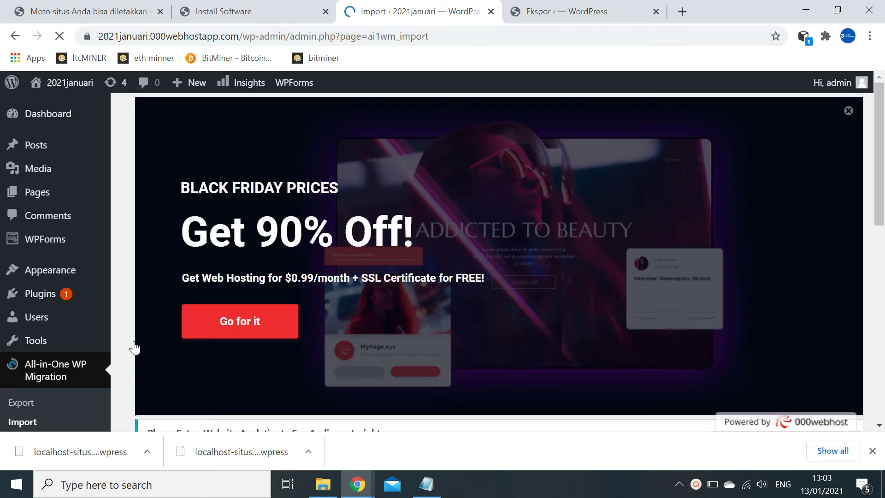
left_click_drag(880, 130, 883, 300)
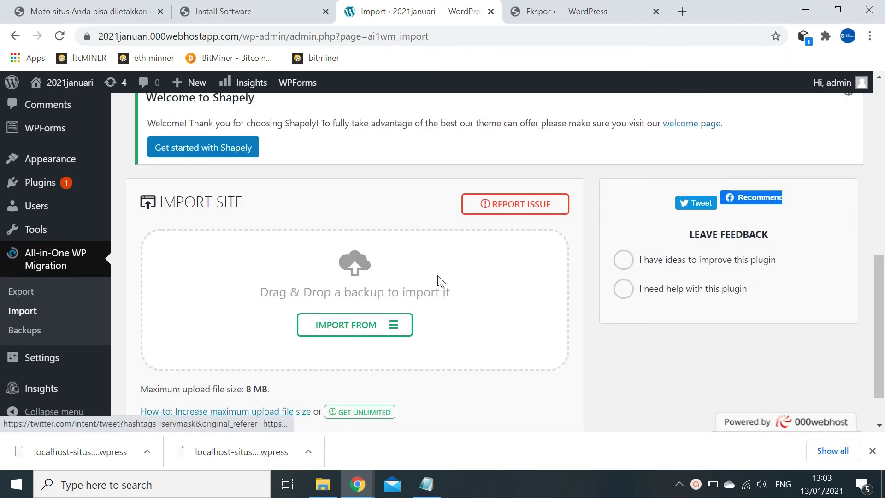
Import from File, choosing the exported .wpress backup in Downloads.
left_click(397, 325)
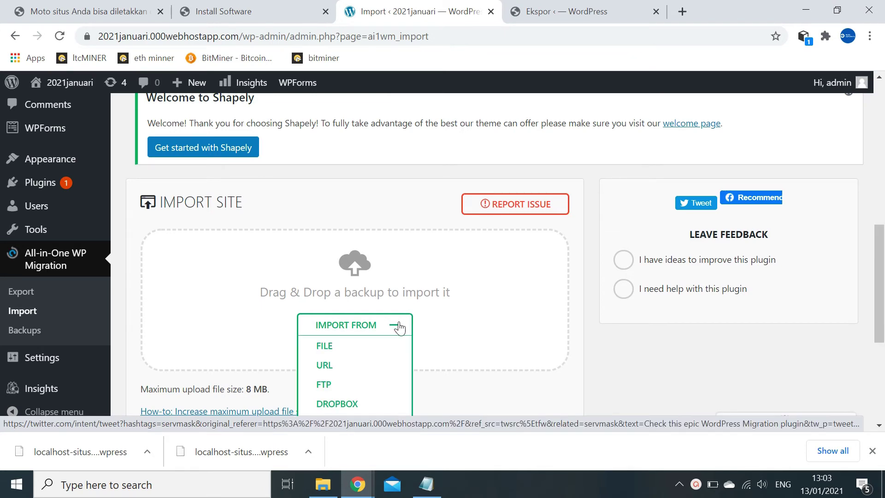
left_click(330, 350)
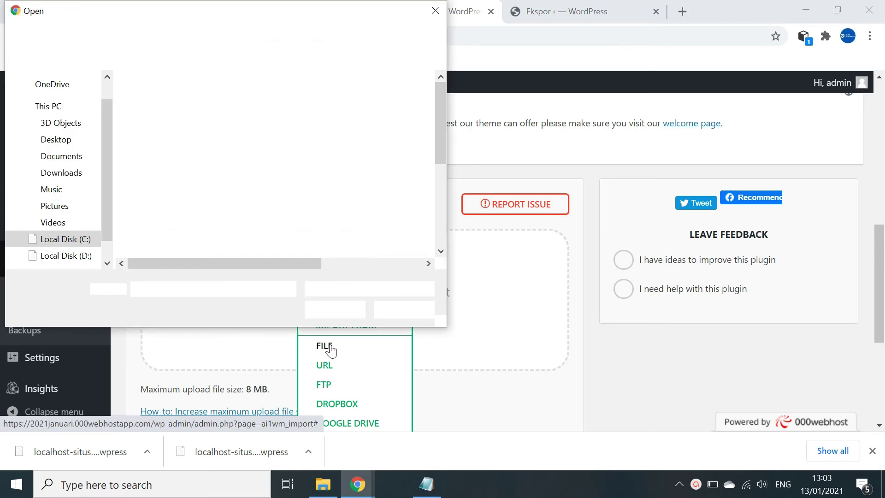
left_click(75, 177)
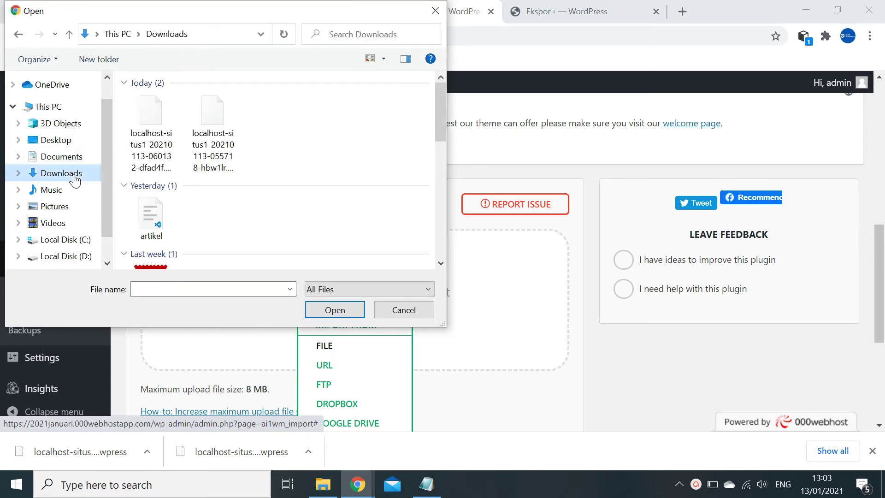
left_click(153, 115)
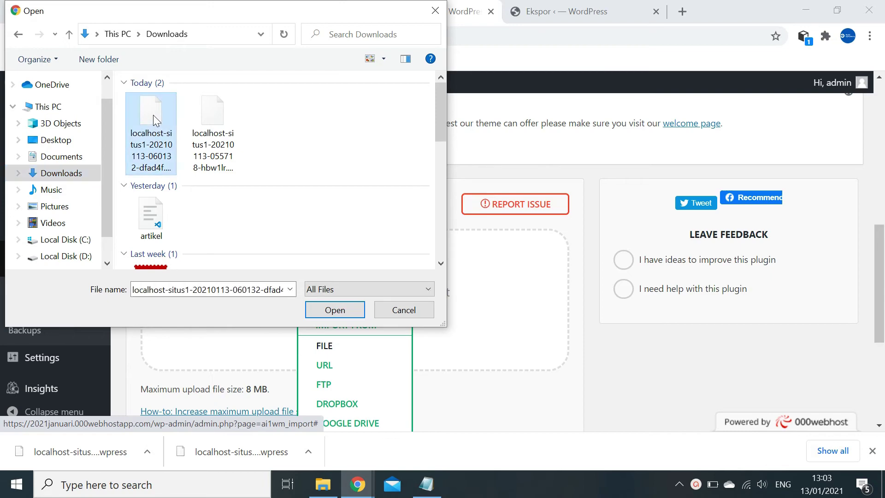
left_click(334, 308)
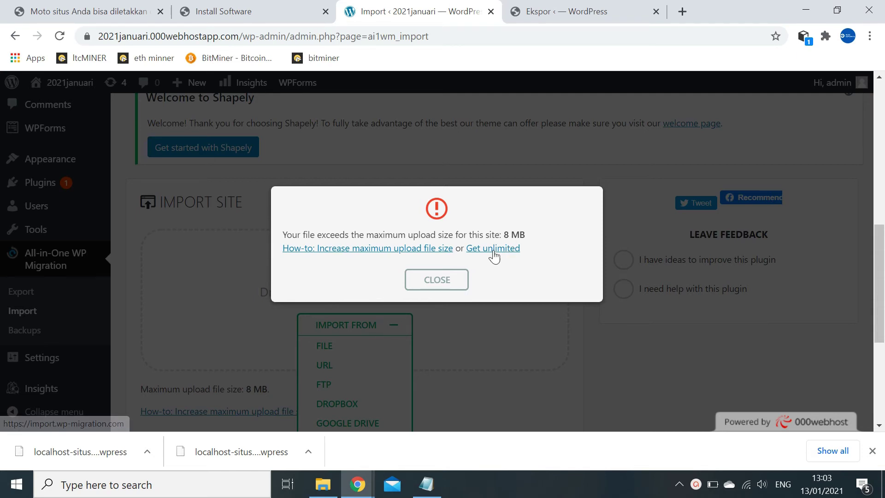
Download the free Basic file extension from import.wp-migration.com and dismiss the size-limit error.
left_click(493, 249)
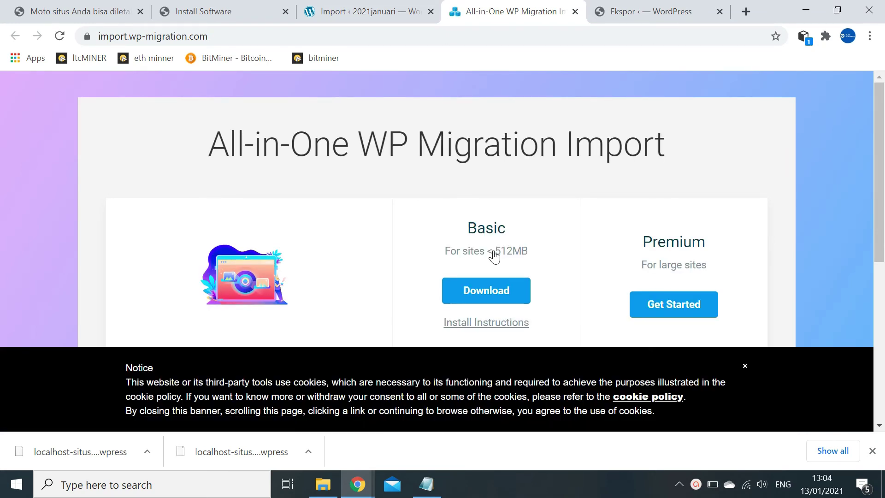
left_click(505, 292)
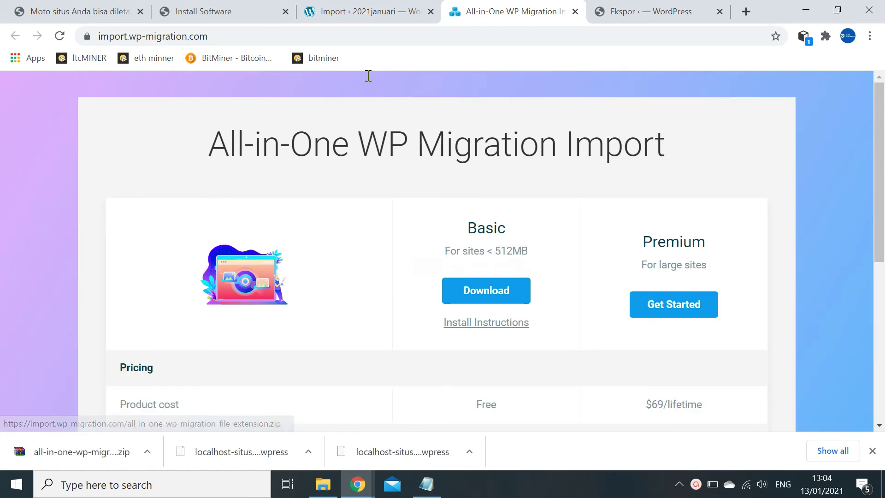
left_click(364, 15)
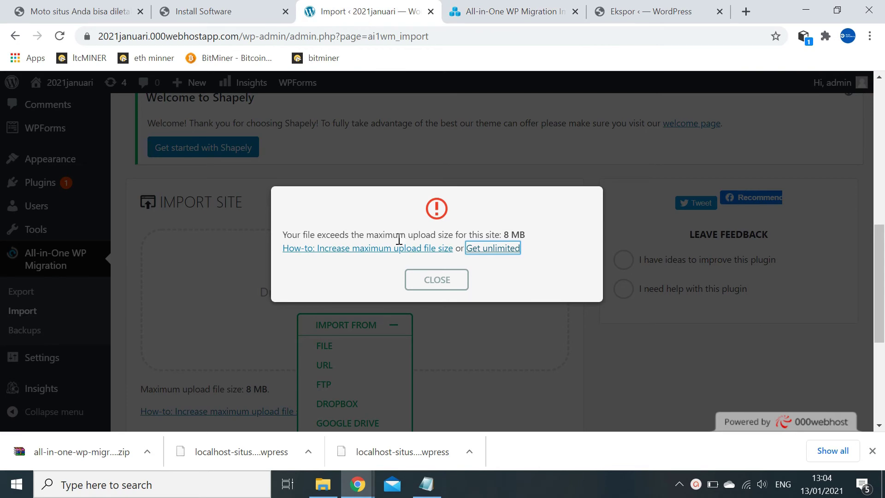
left_click(436, 280)
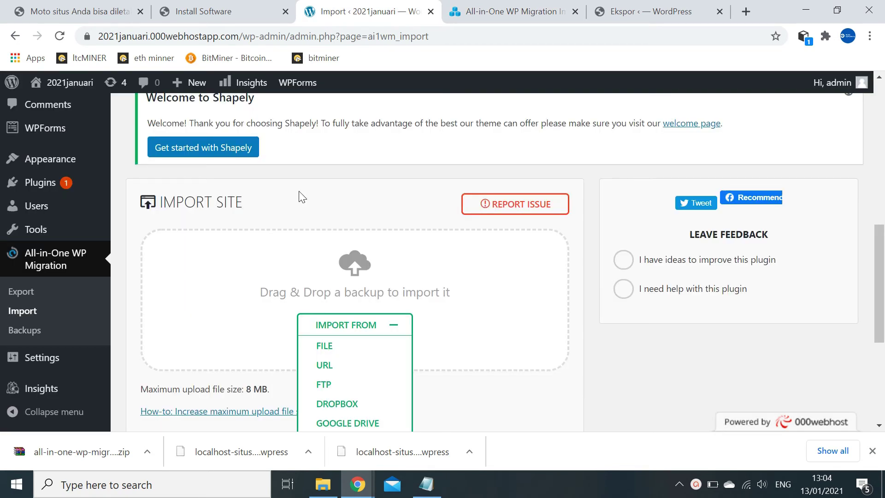
mouse_move(48, 189)
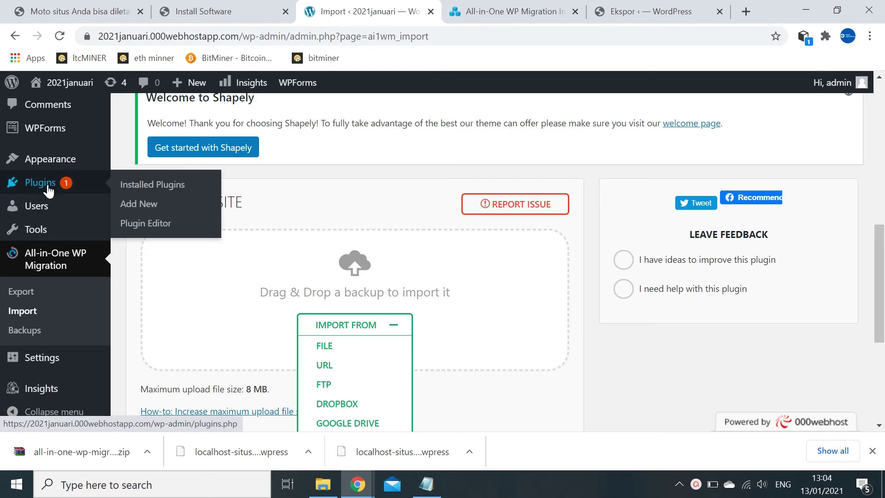
Choose all-in-one-wp-migration-file-extension.zip from Downloads in the Upload Plugin form.
left_click(41, 183)
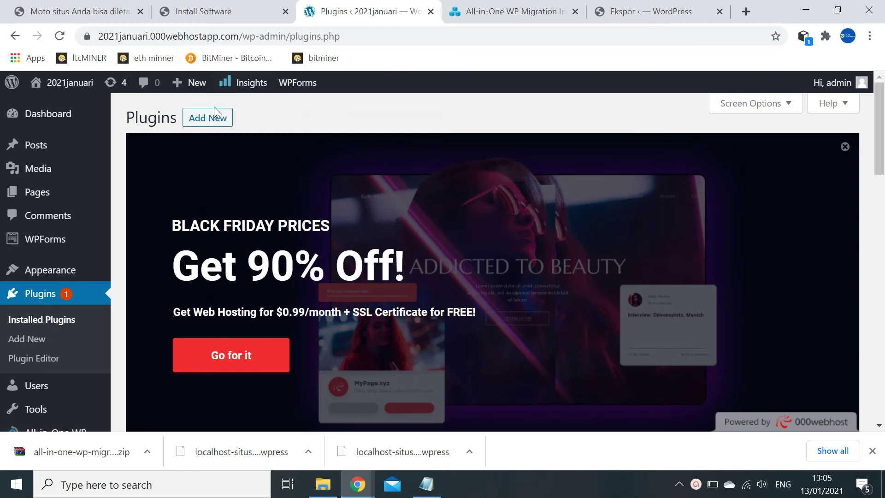
left_click(211, 118)
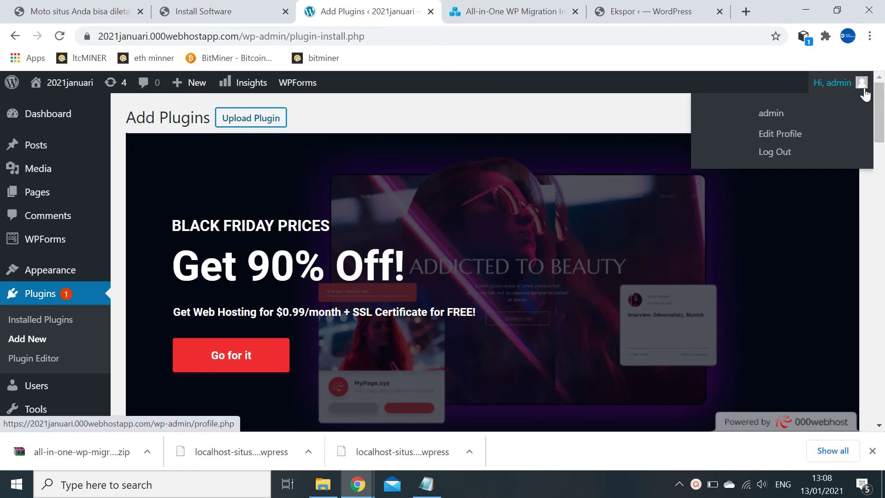
left_click_drag(879, 115, 883, 184)
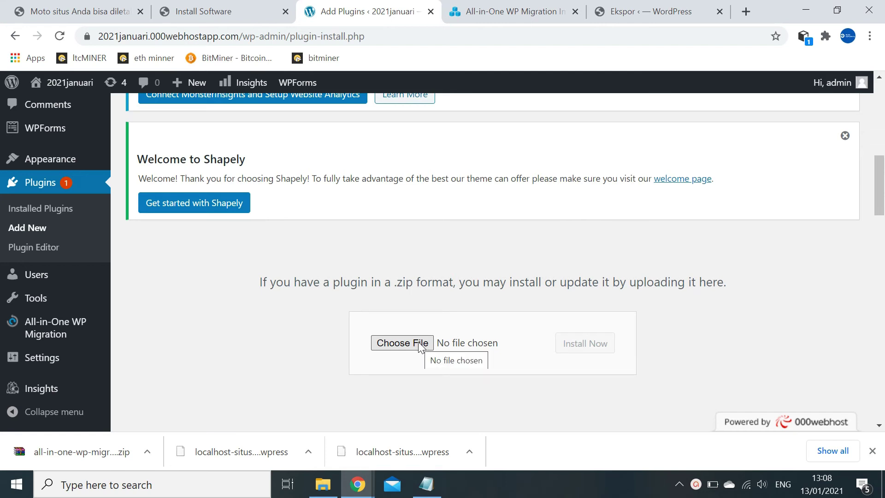
left_click(402, 343)
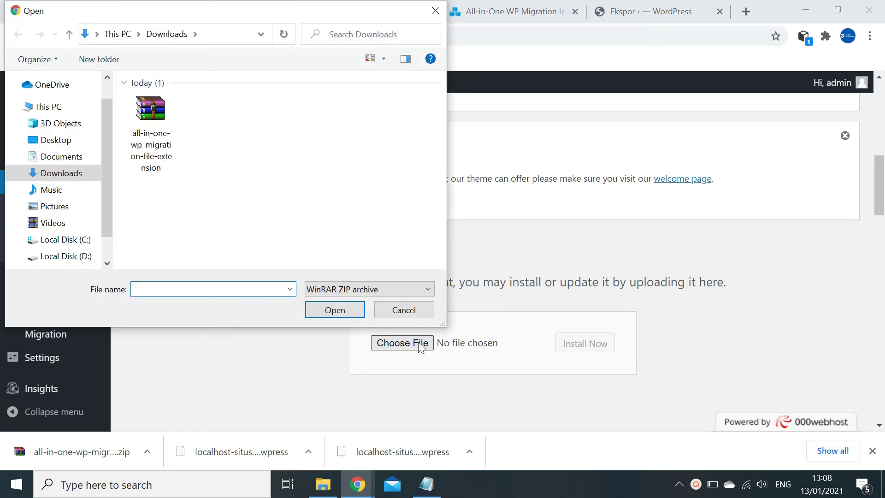
left_click(147, 122)
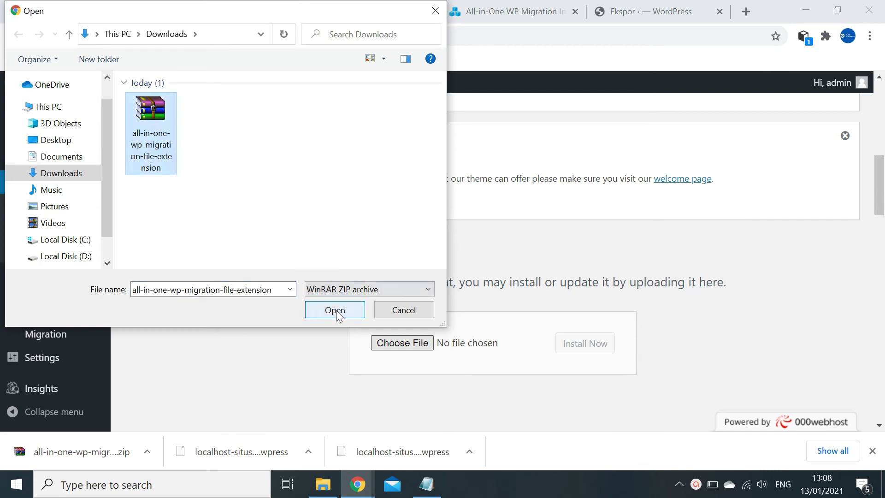
left_click(336, 310)
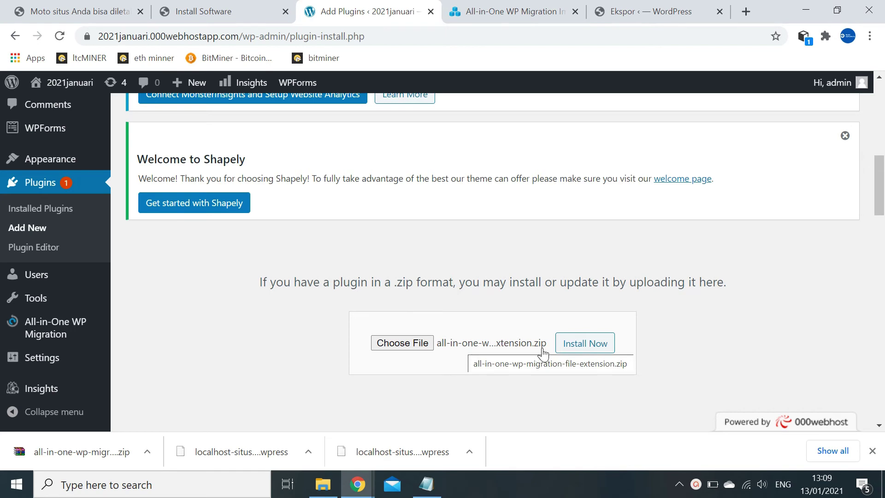
Install the uploaded file-extension plugin and scroll to the success message.
left_click(584, 349)
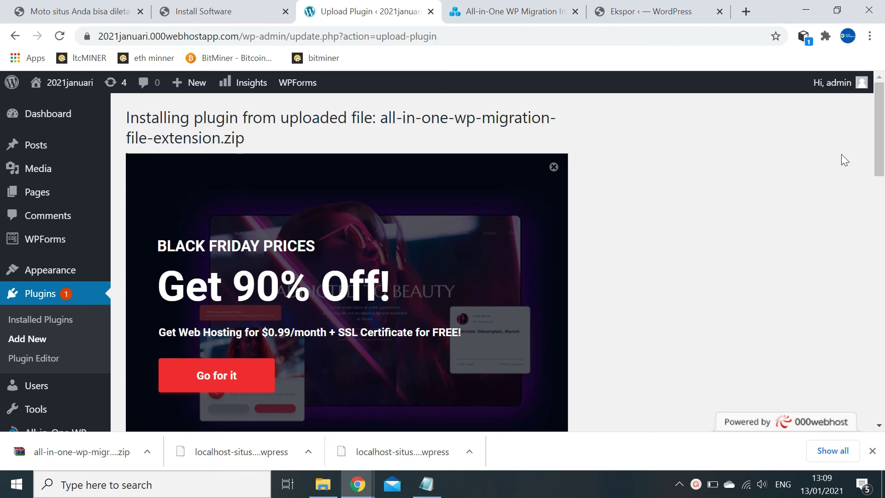
left_click_drag(875, 136, 837, 249)
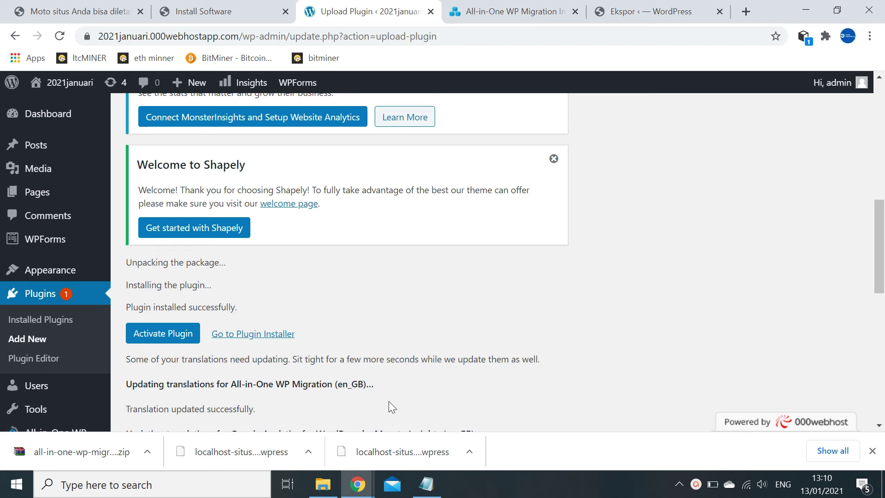
Activate the File Extension plugin and check it is listed as active in Plugins.
left_click(178, 340)
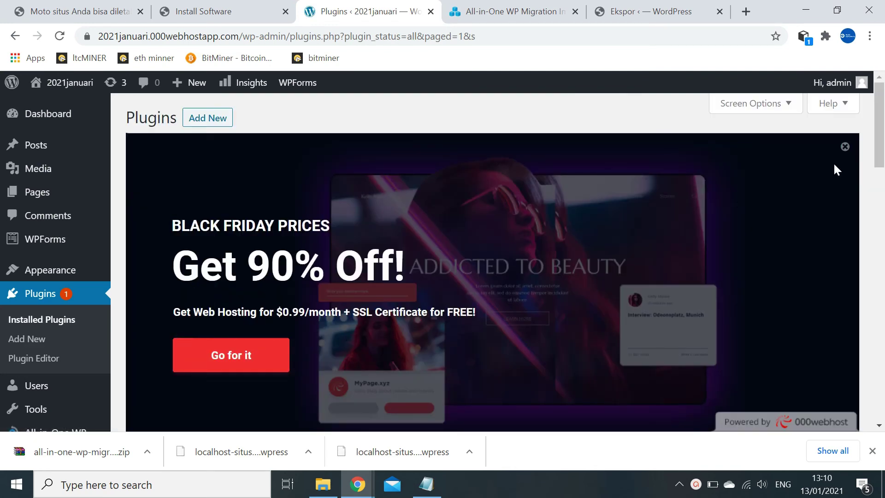
left_click_drag(877, 152, 883, 313)
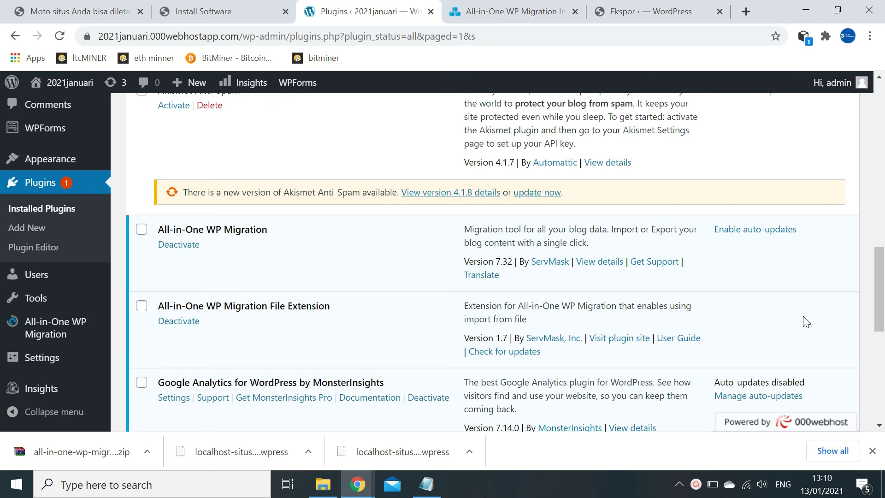
left_click_drag(881, 312, 882, 381)
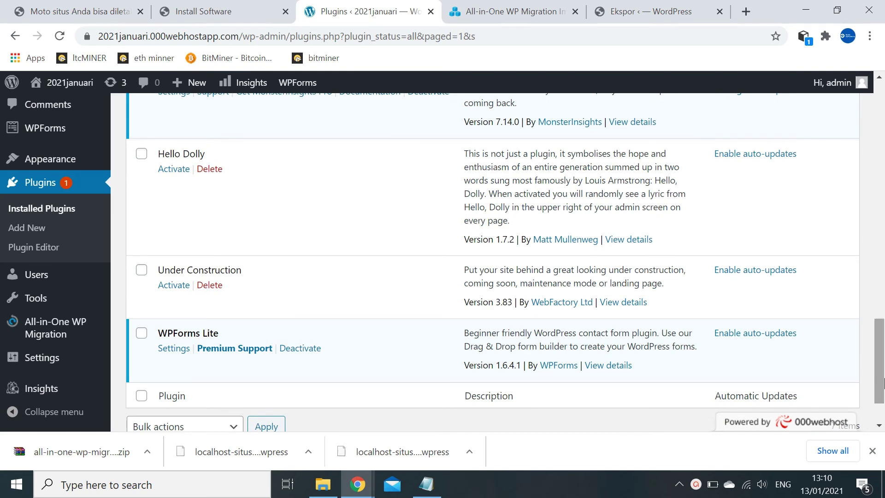
left_click_drag(883, 381, 875, 306)
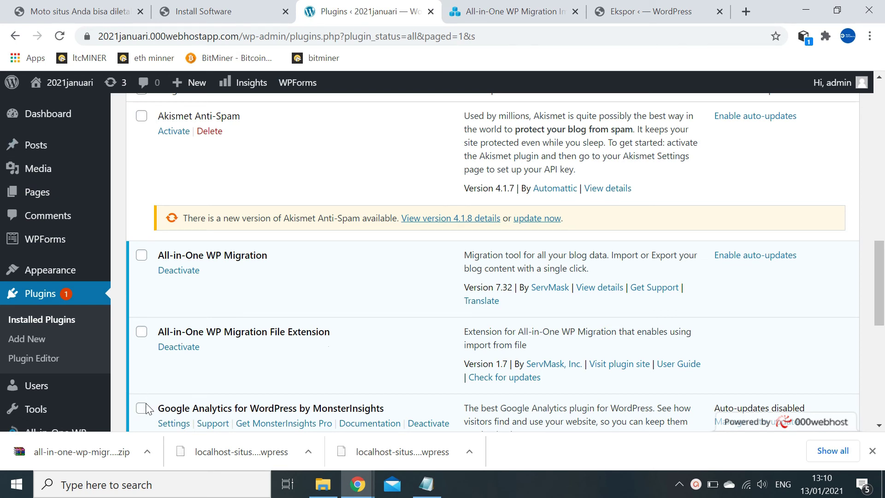
left_click(879, 425)
left_click(878, 425)
left_click(879, 425)
left_click(879, 426)
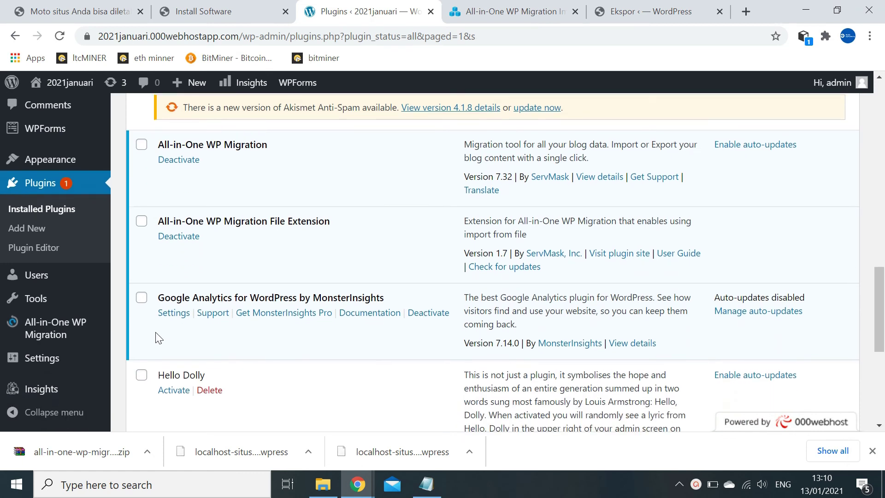
mouse_move(22, 311)
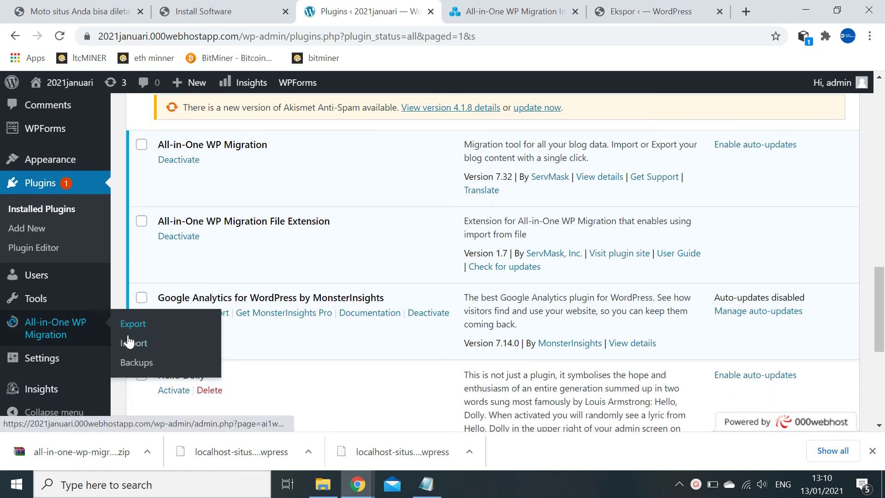
Import the latest localhost-situs1 .wpress backup via Import From > File.
left_click(134, 345)
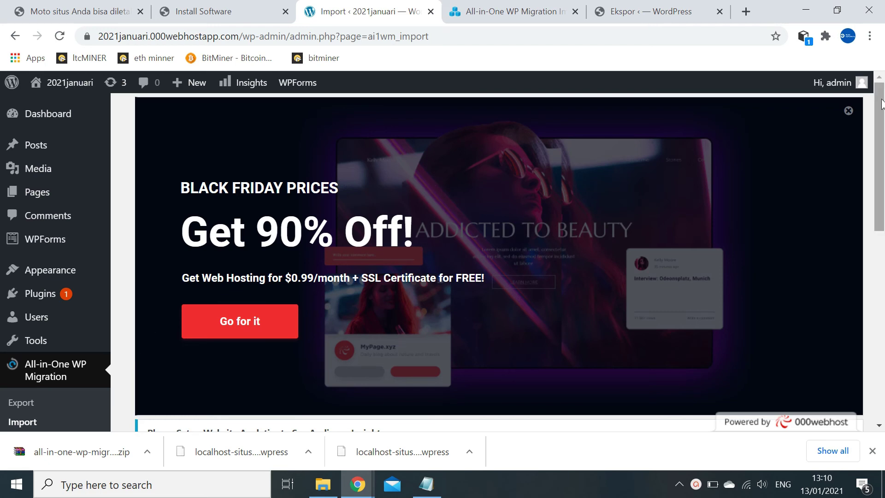
left_click_drag(881, 115, 881, 293)
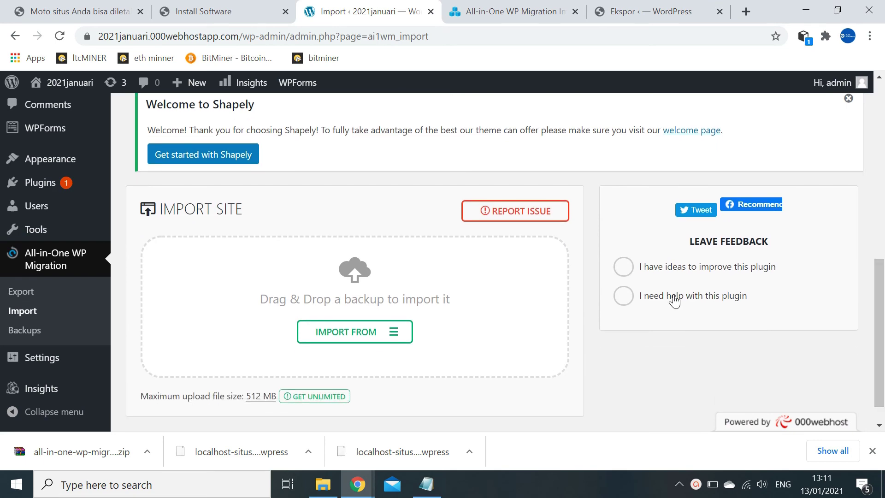
left_click(394, 332)
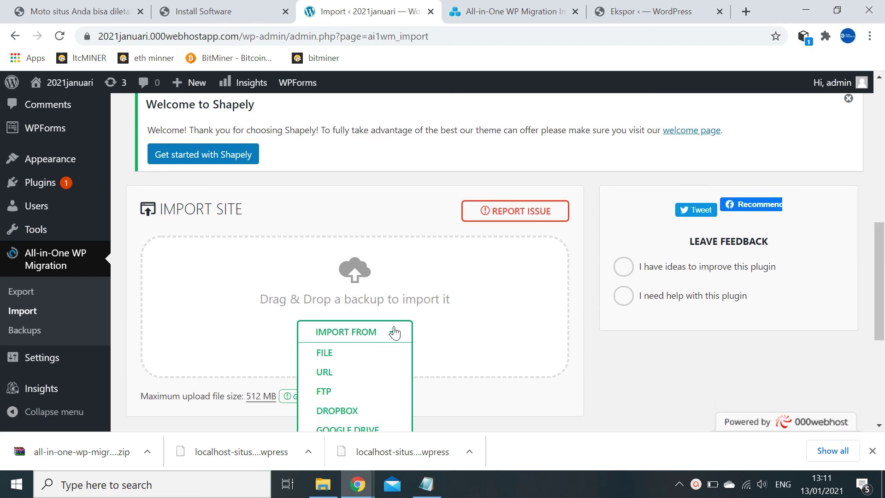
left_click(359, 356)
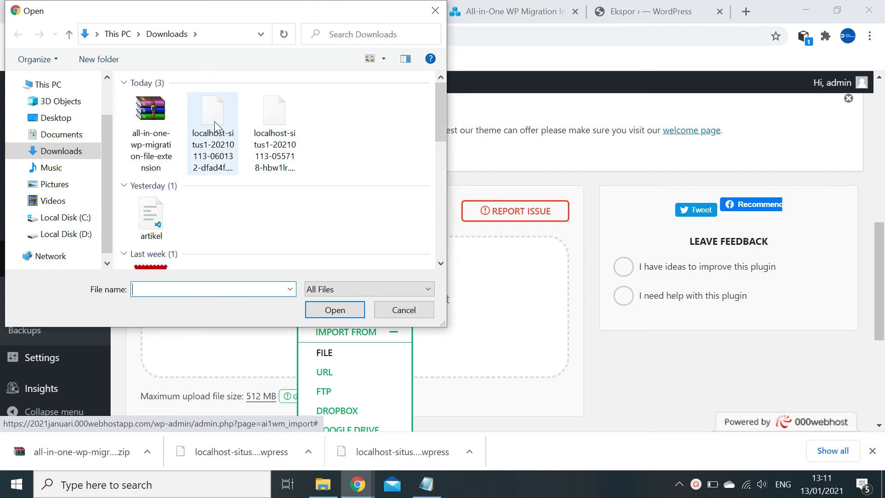
left_click(217, 127)
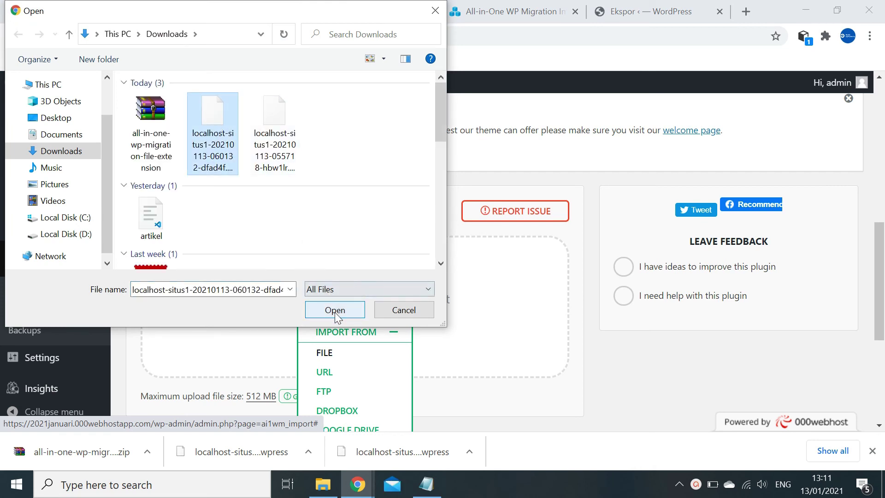
left_click(334, 311)
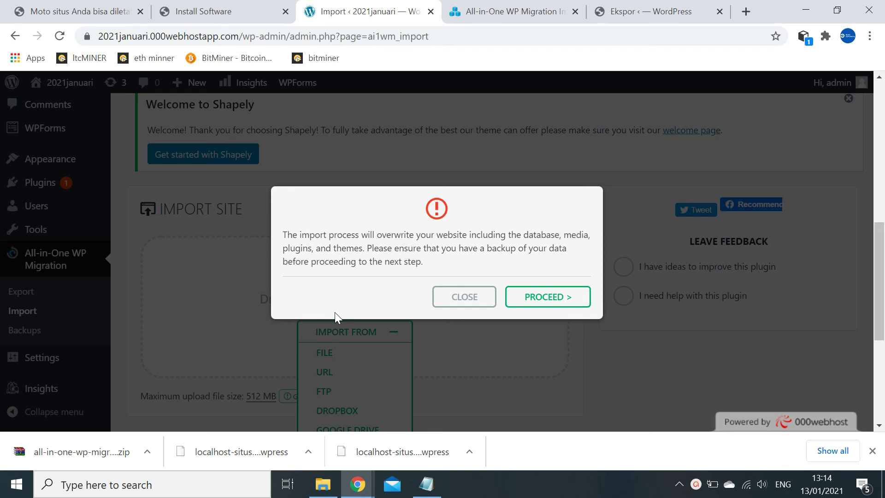
Proceed with overwriting the site, then close the import success message.
left_click(547, 298)
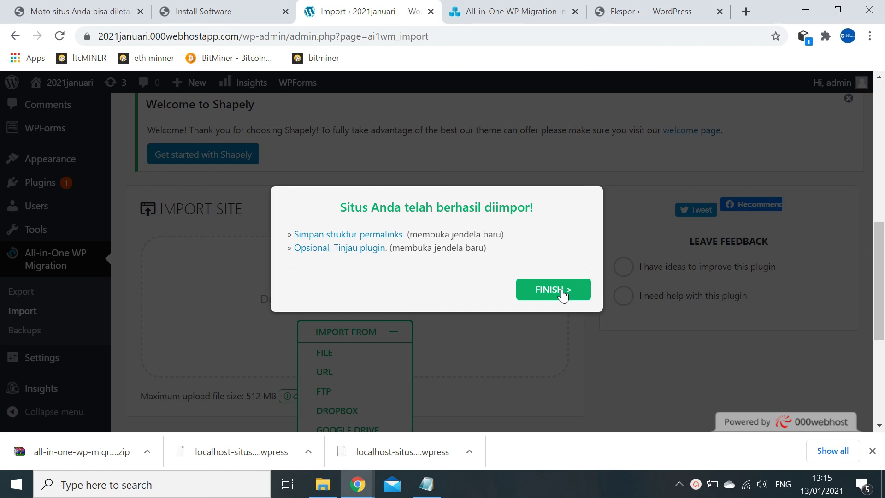
left_click(563, 296)
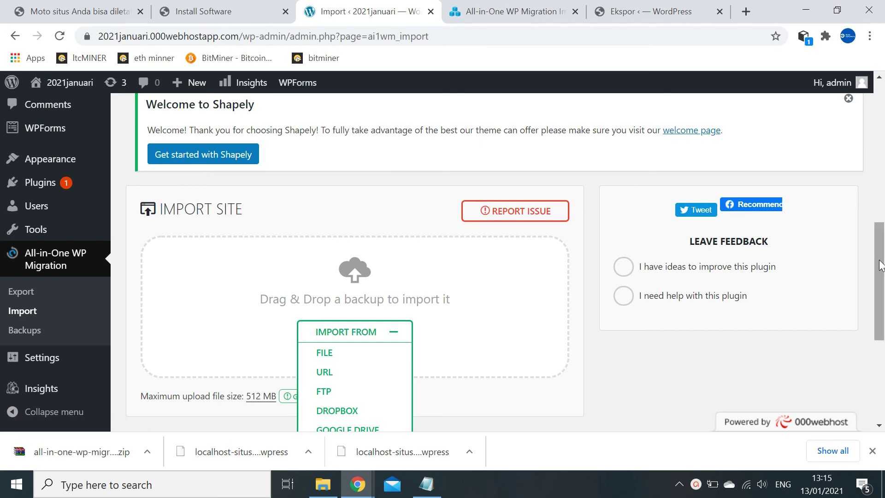
left_click_drag(880, 265, 855, 113)
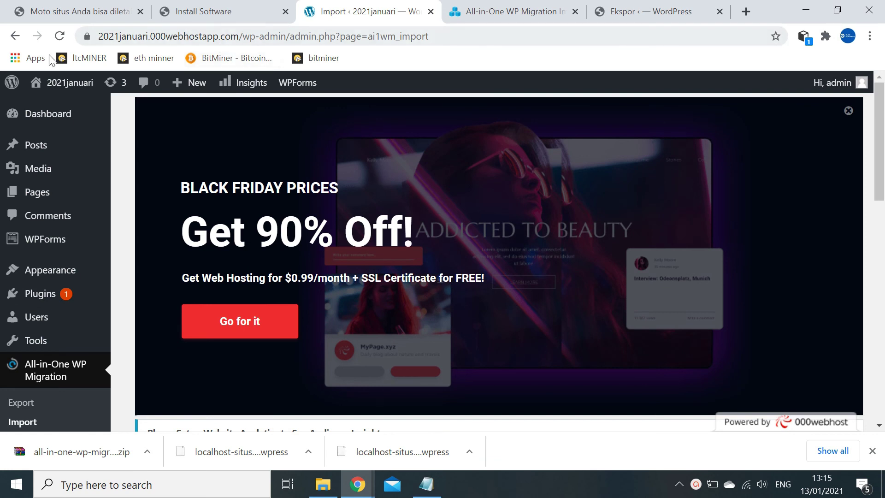
Open the live 2021januari.000webhostapp.com site and reload it to confirm the migrated SITUS 1 design appears.
left_click(46, 83)
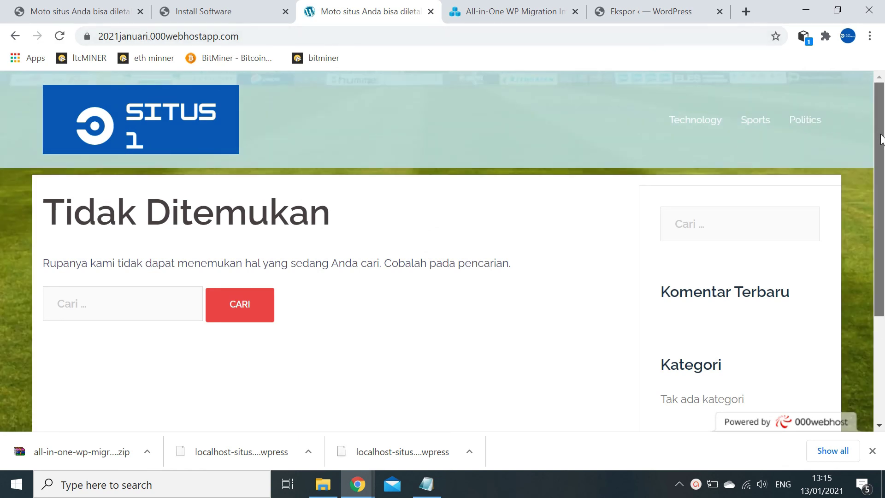
left_click_drag(882, 134, 860, 71)
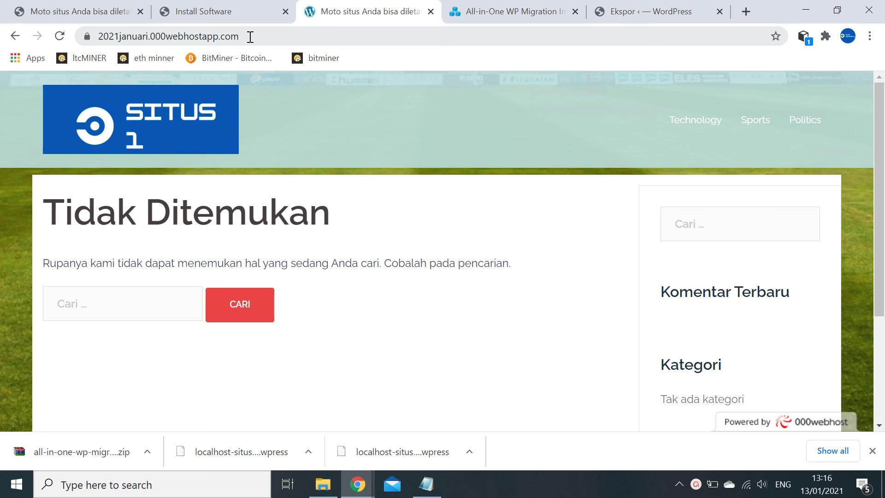
left_click(59, 36)
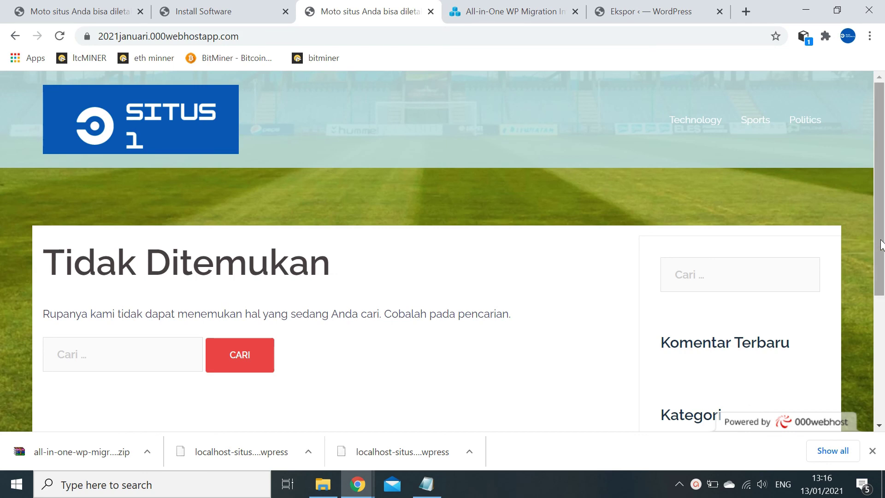
mouse_move(881, 245)
left_mouse_down()
mouse_move(883, 369)
mouse_move(869, 240)
left_mouse_up()
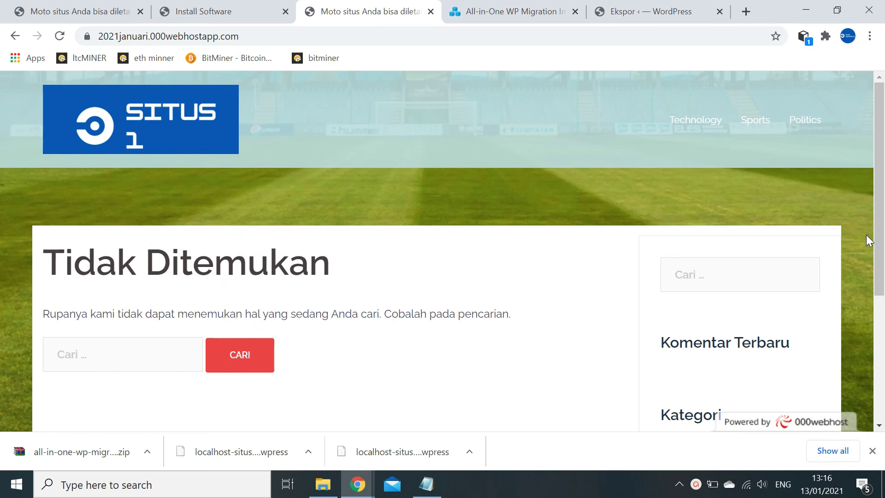